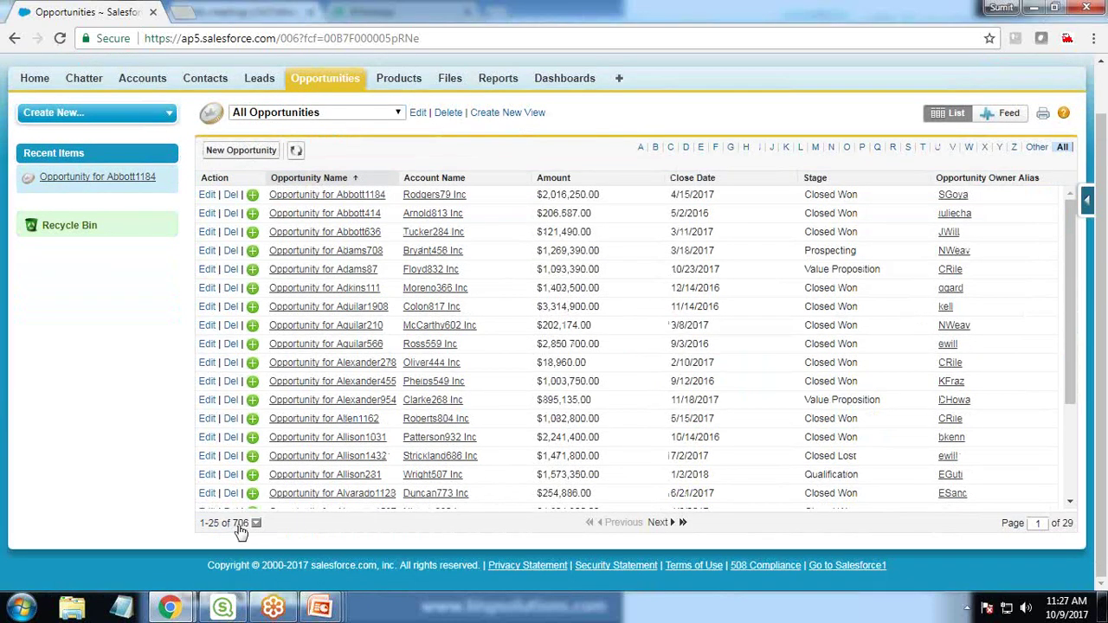
Switch to Qlik Sense Desktop and add a script section named SalesforceData to the Sample app
scroll(780, 269, up, 1)
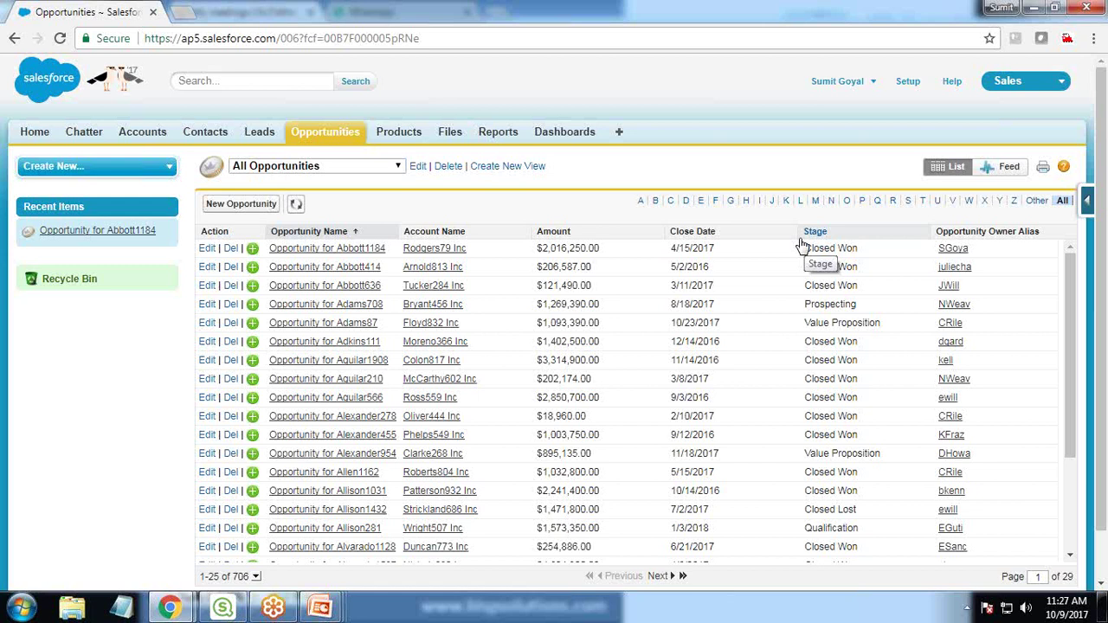
click(223, 610)
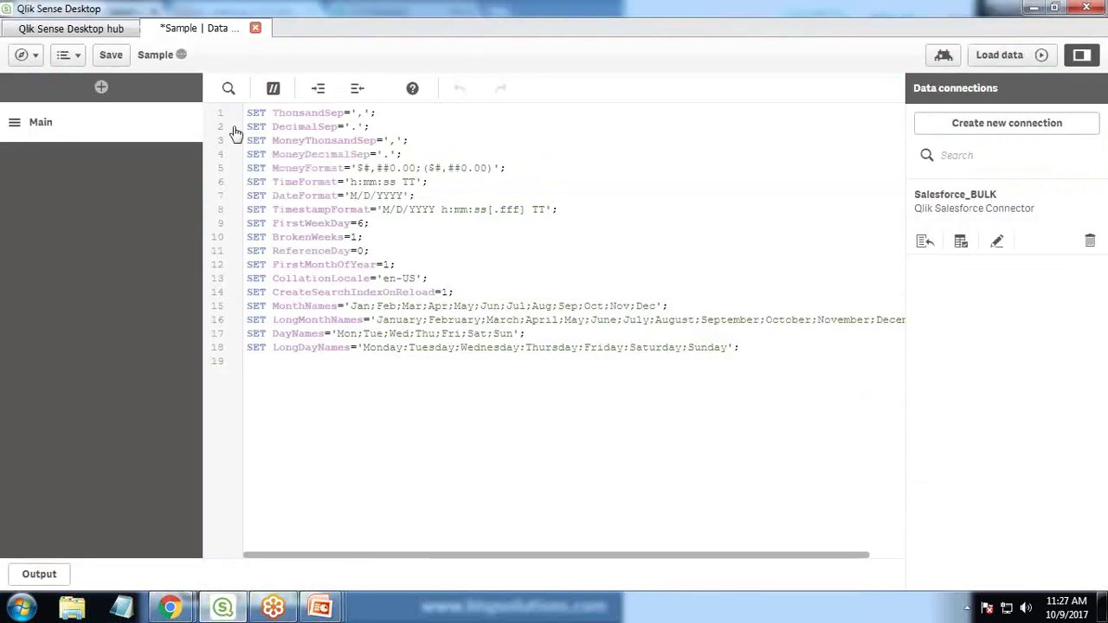
click(101, 88)
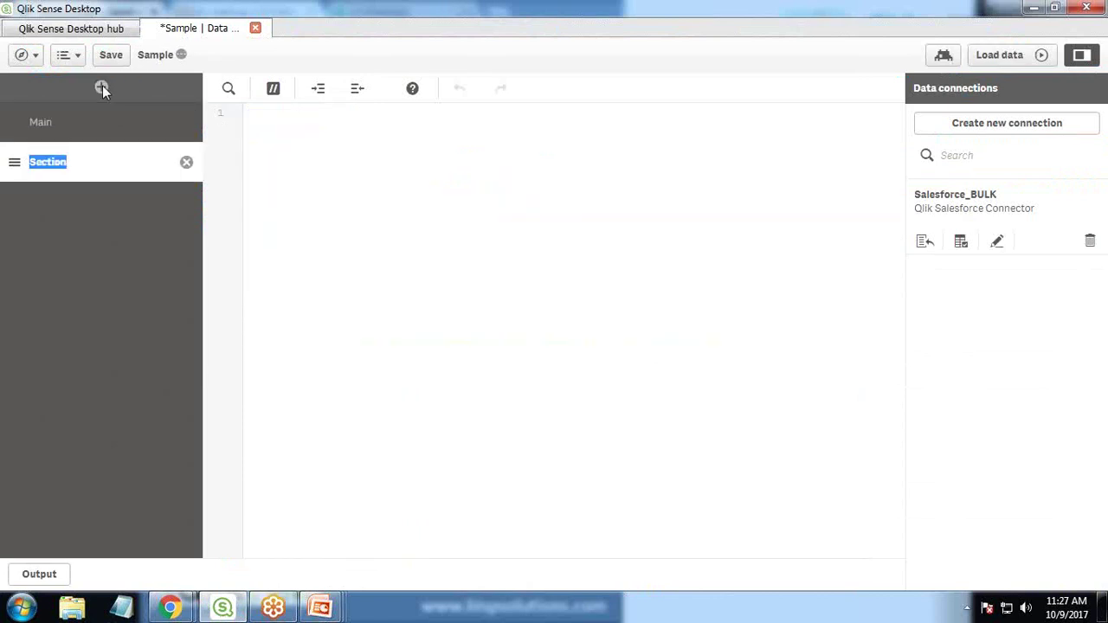
text(SalesforceData)
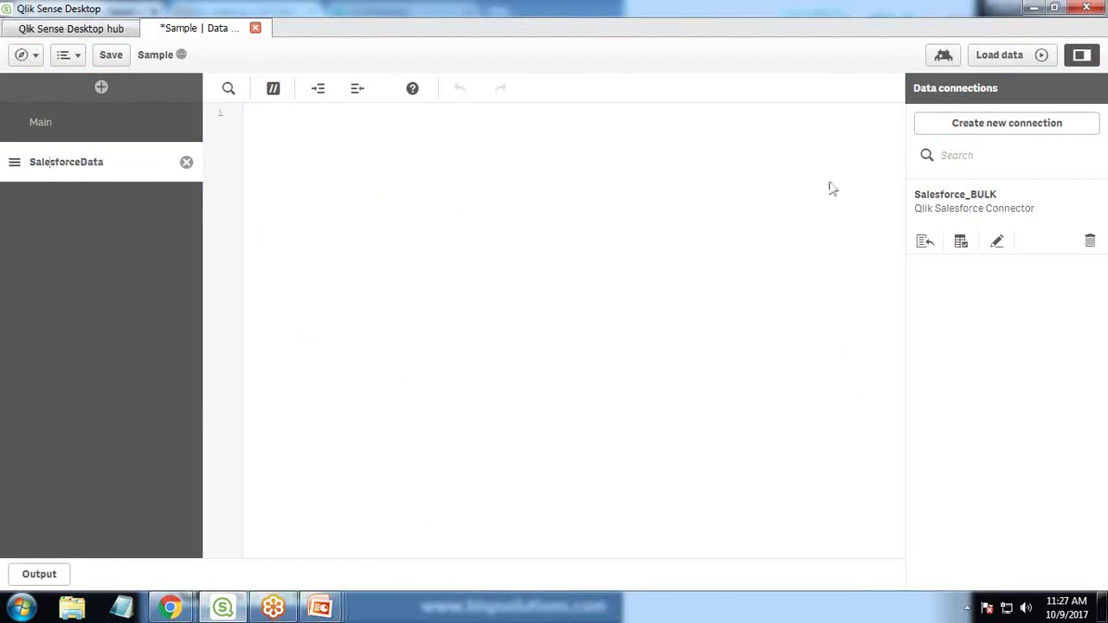
Delete the existing Salesforce_BULK data connection and start a new connection using the Qlik Salesforce Connector
click(1089, 241)
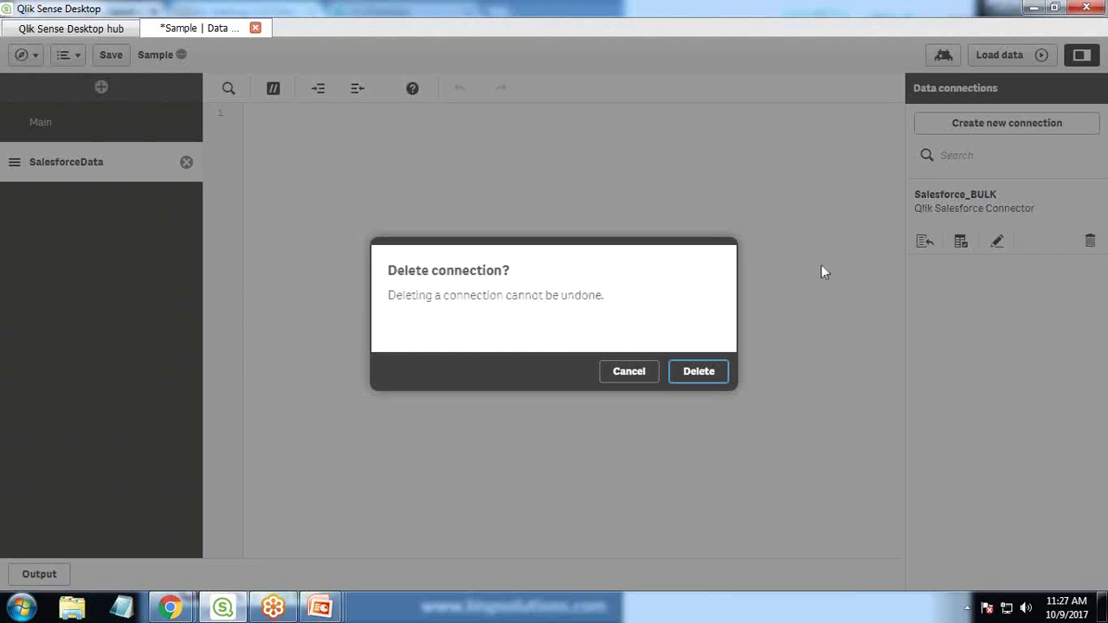
click(693, 381)
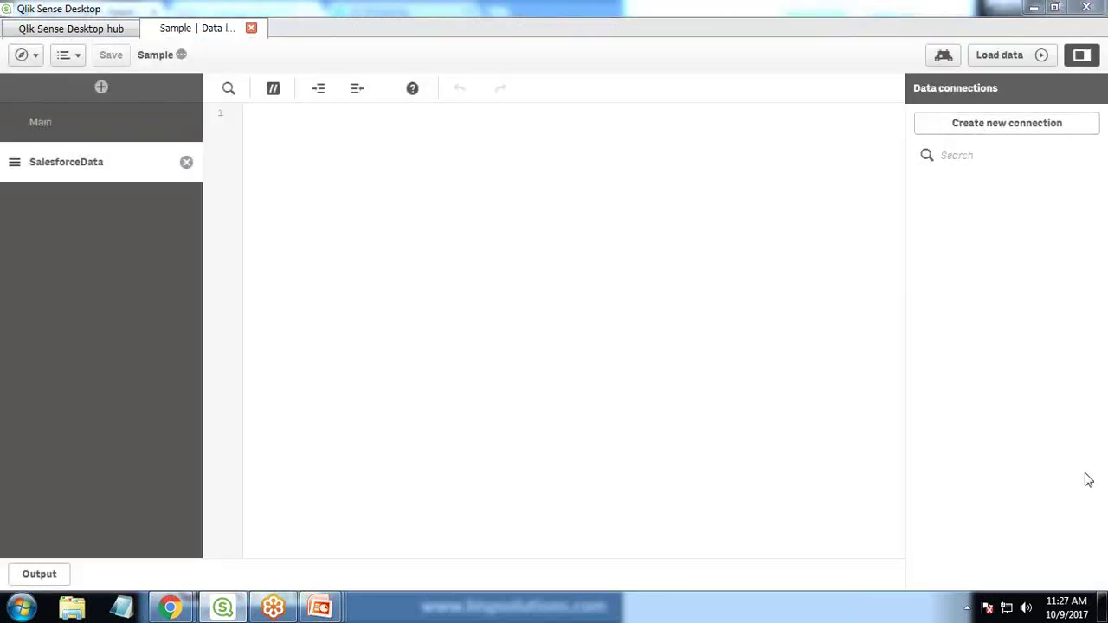
click(1000, 130)
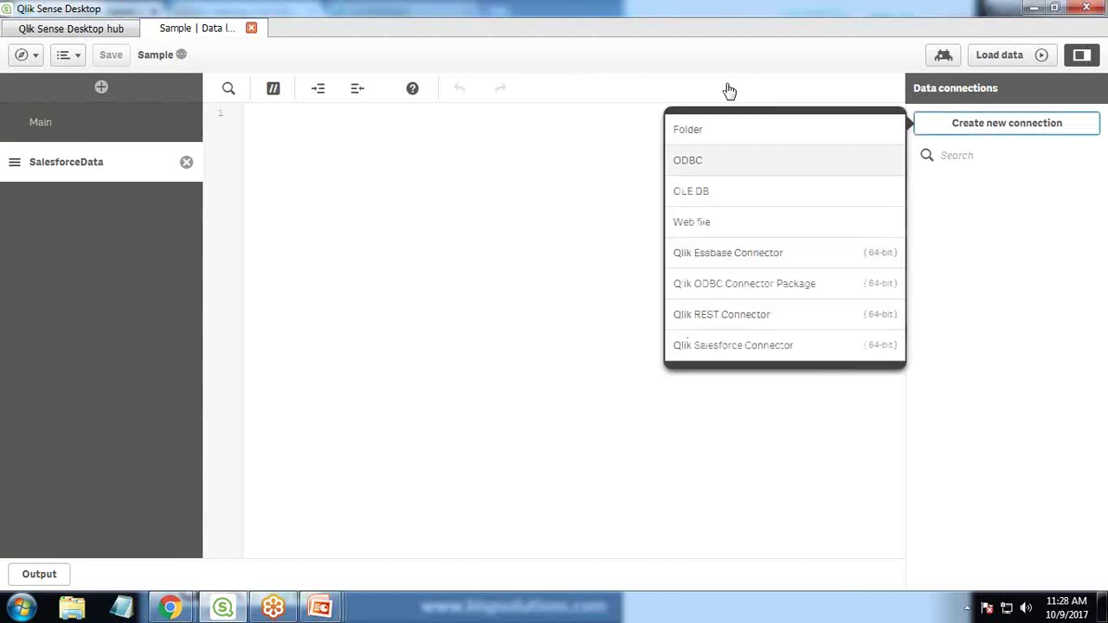
click(762, 350)
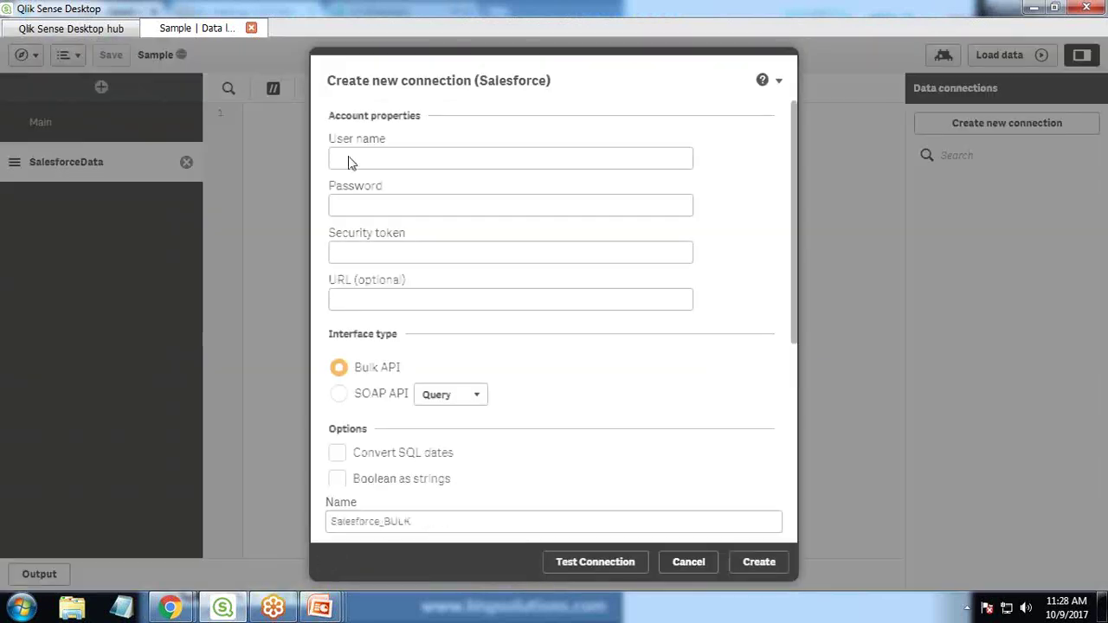
Copy the Salesforce username from the security token e-mail in Chrome and paste it as the connection's user name
click(368, 151)
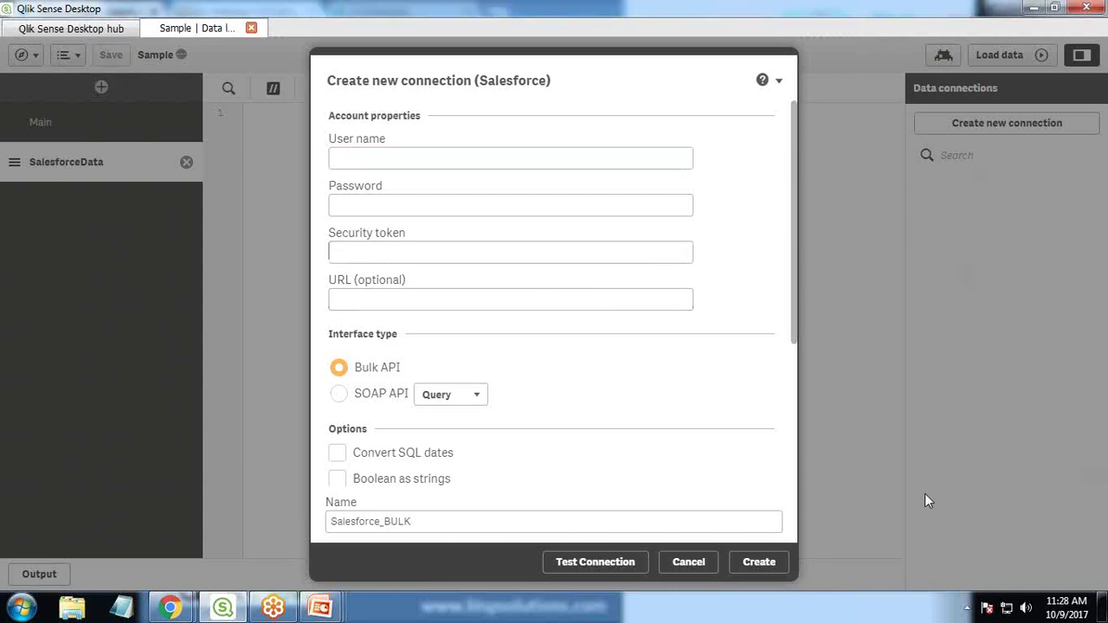
key(Tab)
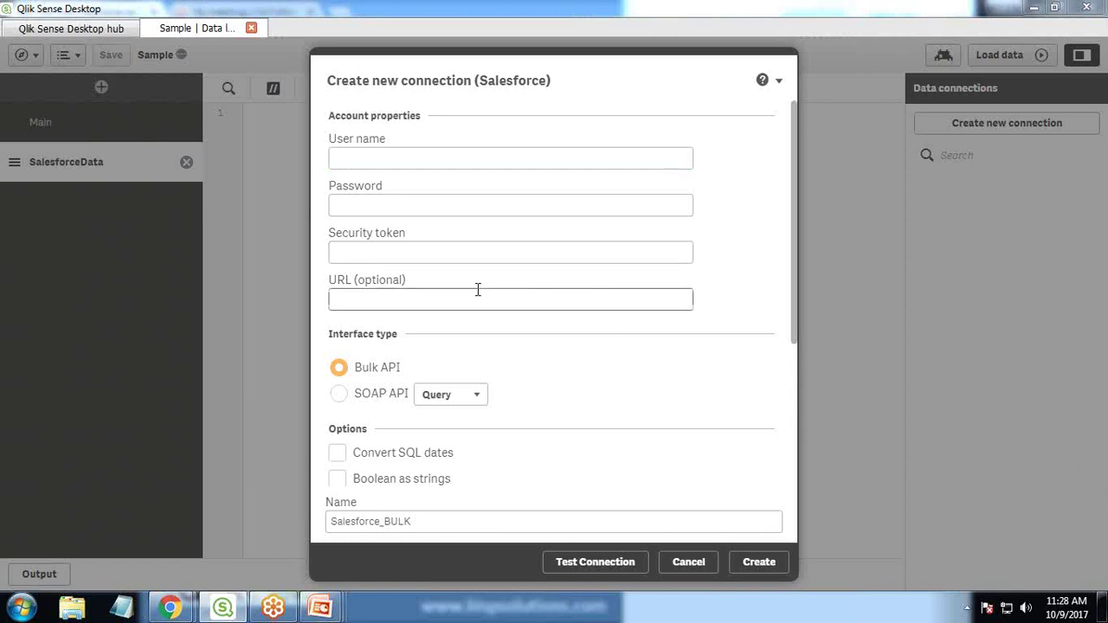
mouse_move(169, 607)
click(100, 537)
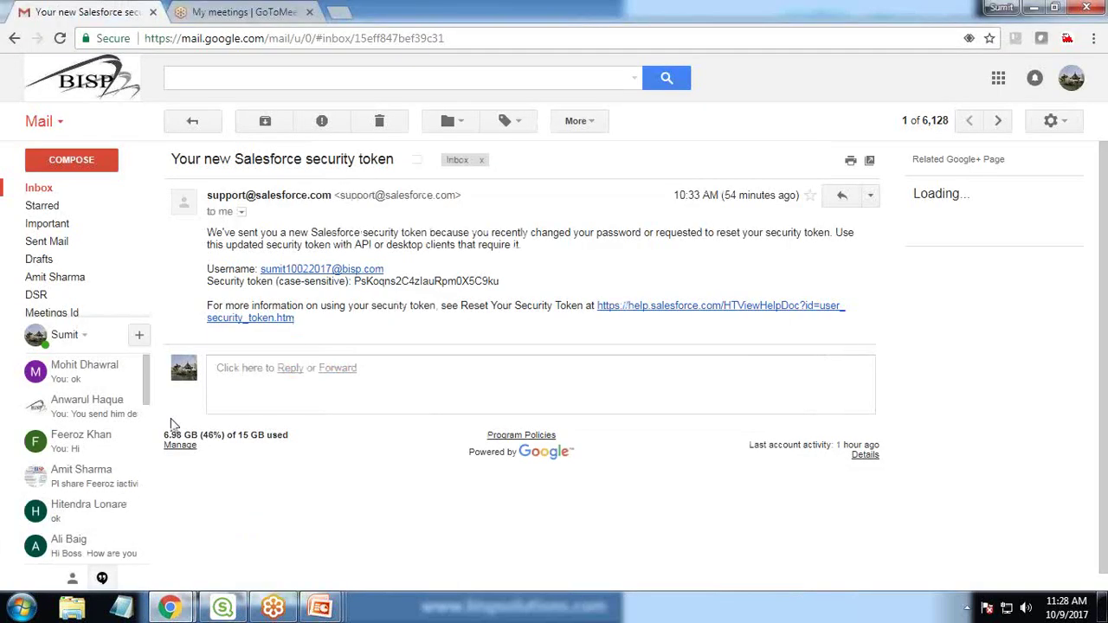
drag(386, 269, 261, 269)
key(ctrl+c)
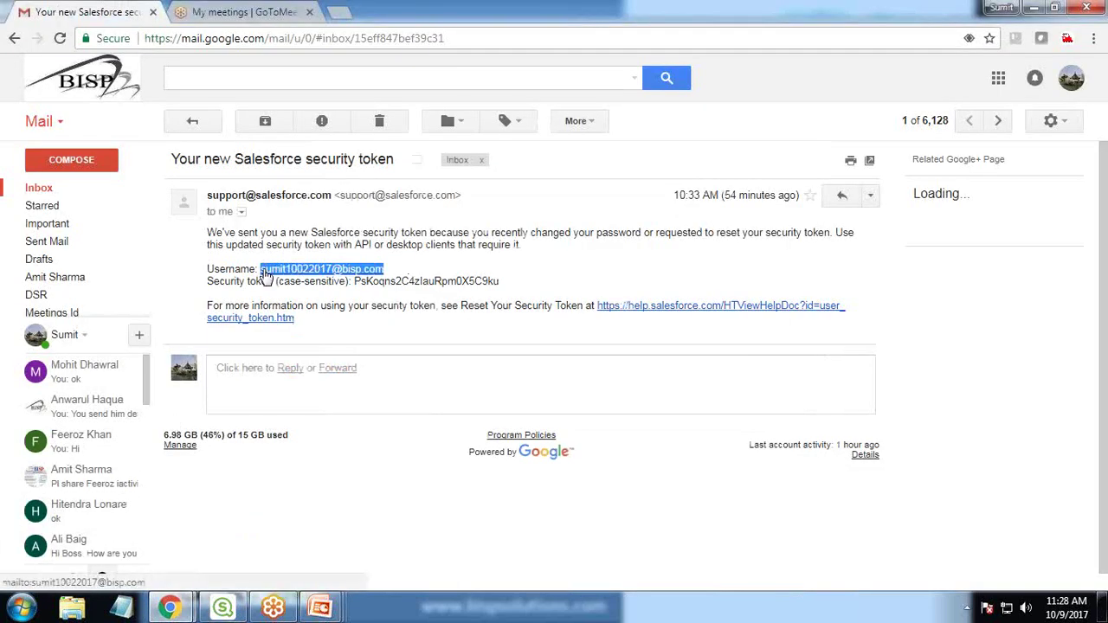
key(alt+Tab)
click(390, 154)
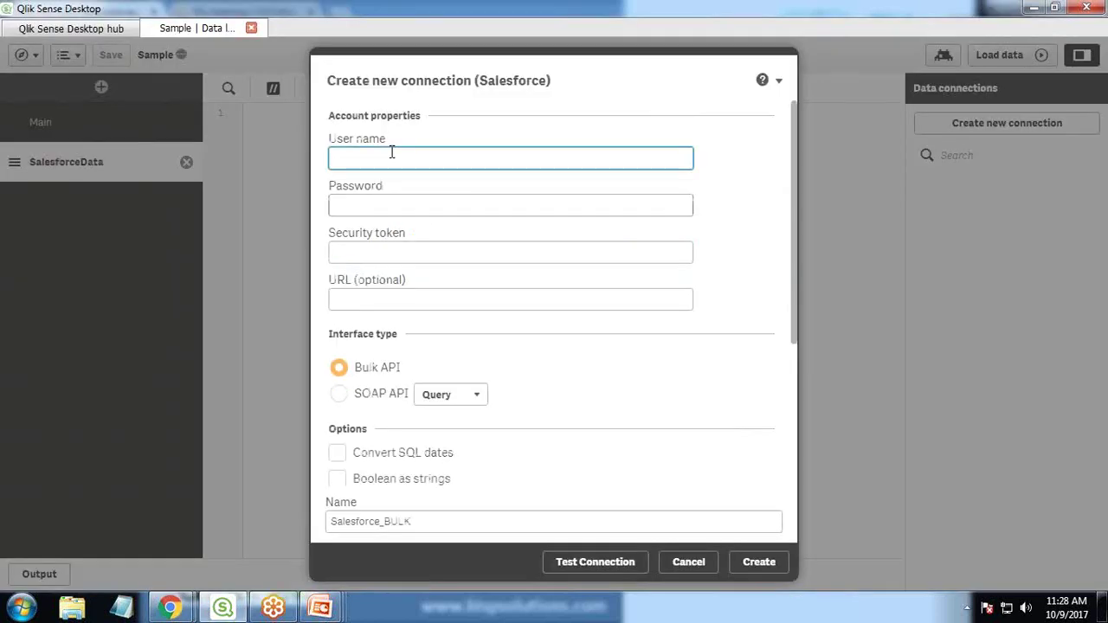
key(ctrl+v)
Enter the account password and paste the security token copied from the Salesforce e-mail into the connection
click(399, 209)
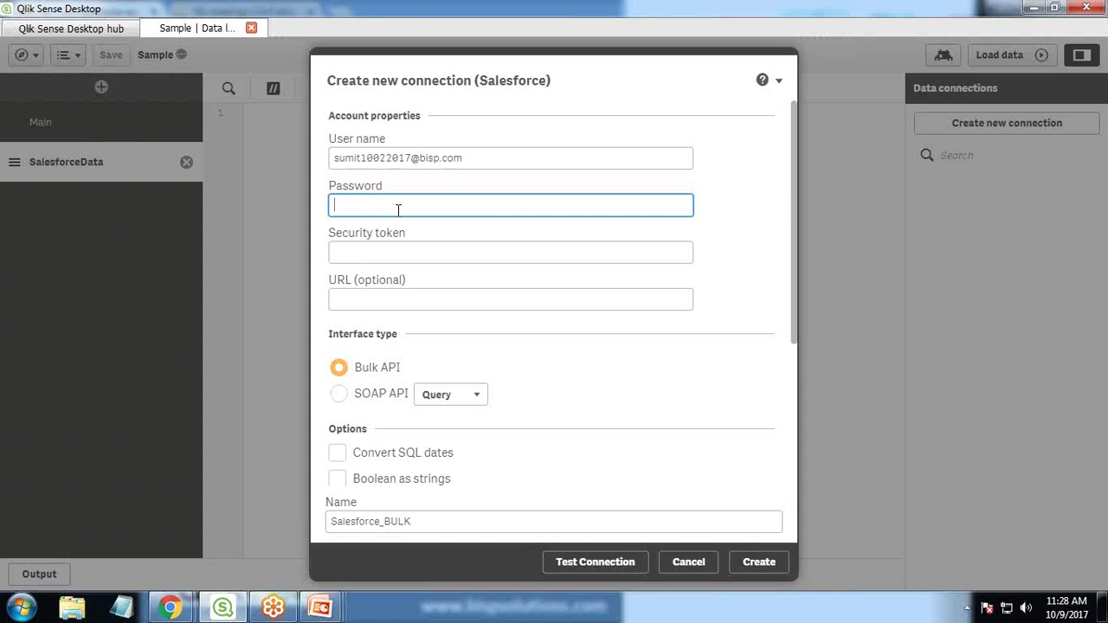
text(***)
key(alt+Tab)
mouse_move(352, 281)
mouse_down()
mouse_move(495, 280)
mouse_move(356, 281)
mouse_up()
key(ctrl+c)
key(alt+Tab)
click(395, 250)
key(ctrl+v)
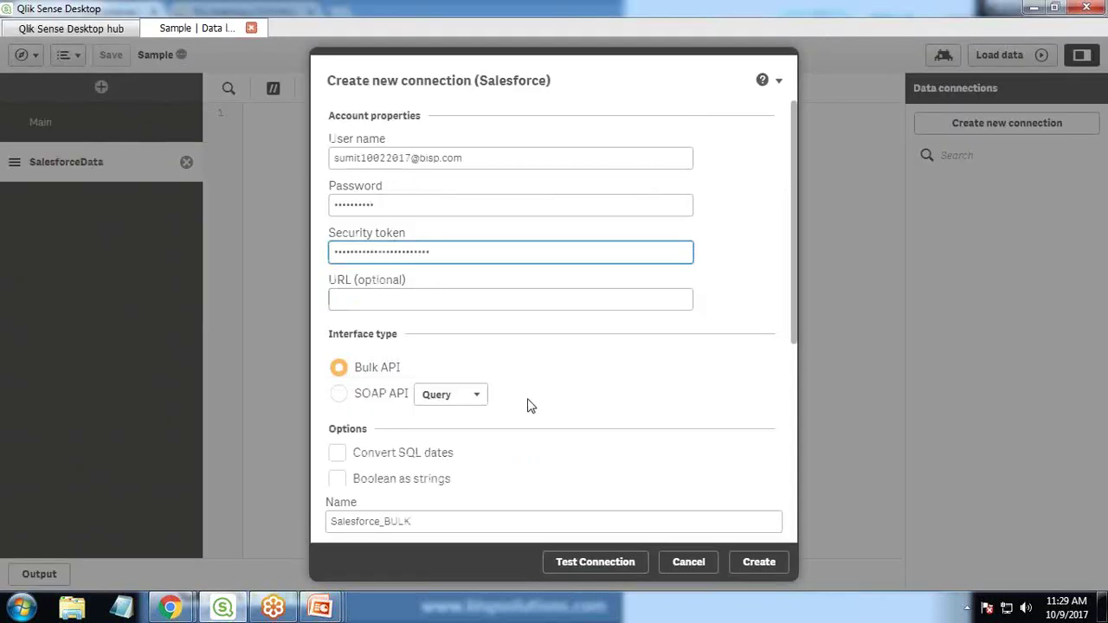
Test the Salesforce connection and create it with the Bulk API under the name Salesforce_BULK
click(582, 564)
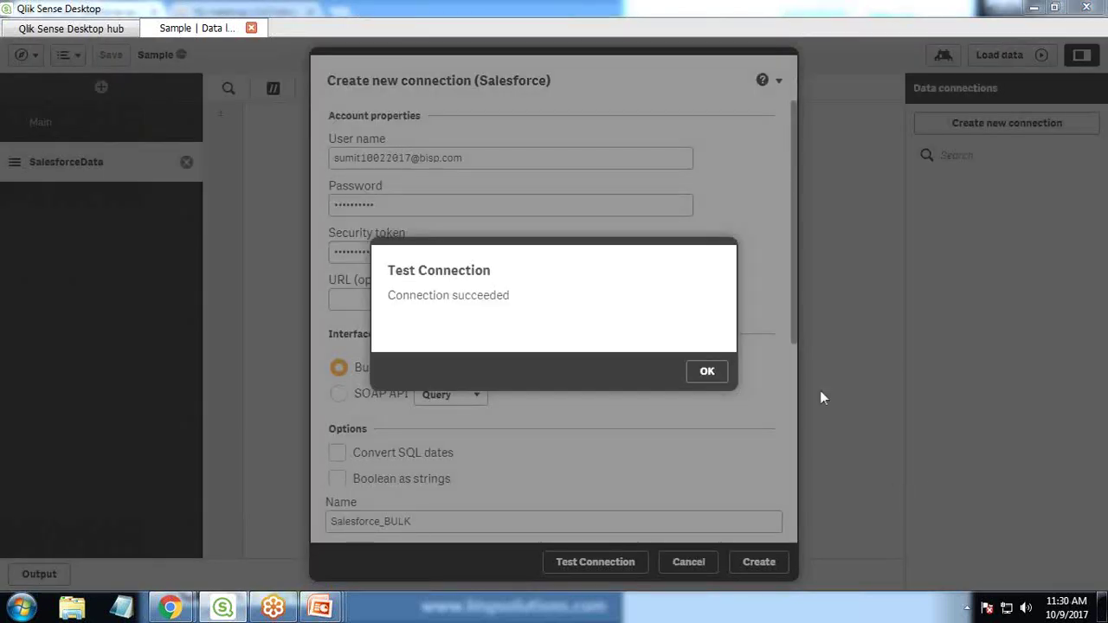
click(719, 372)
click(759, 563)
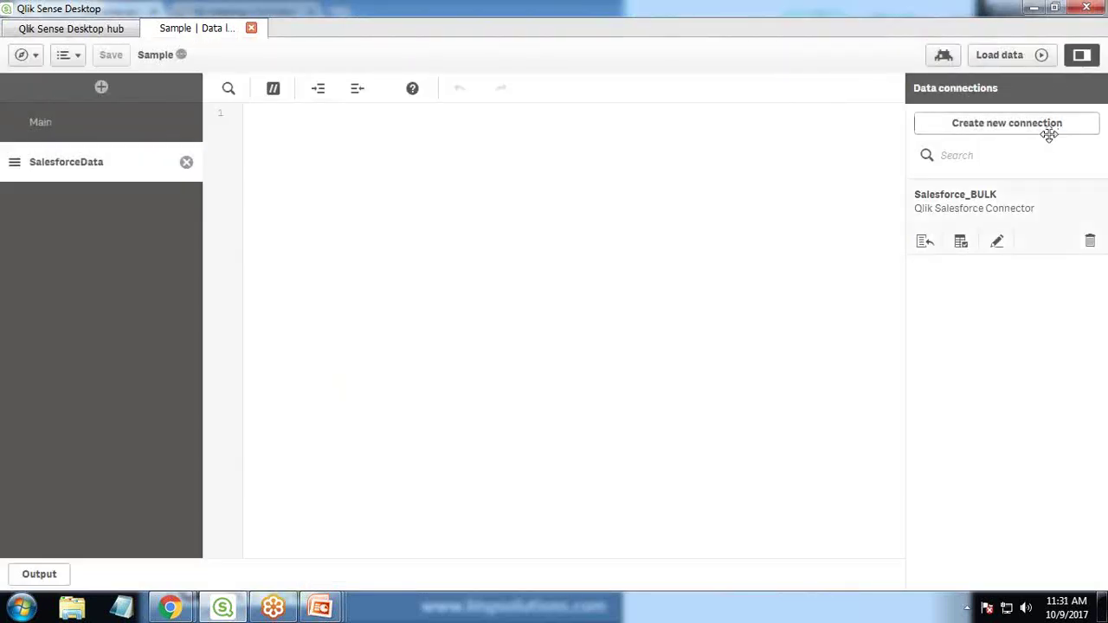
Insert the Salesforce_BULK connection string into the SalesforceData script and open its data selection with the LOAD statement excluded
click(312, 142)
click(924, 242)
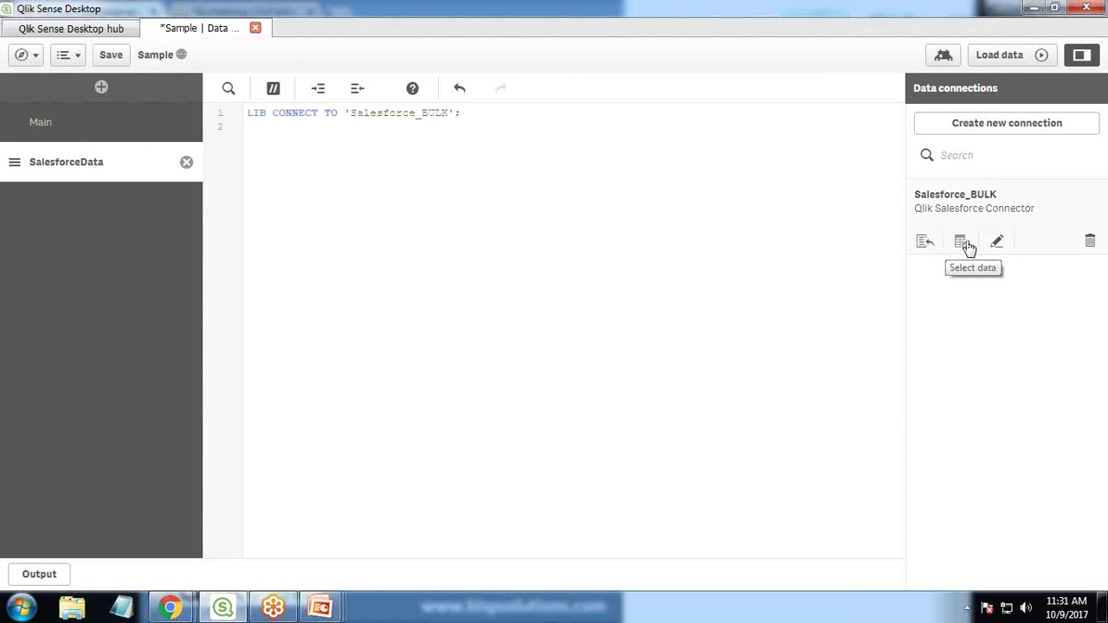
click(961, 244)
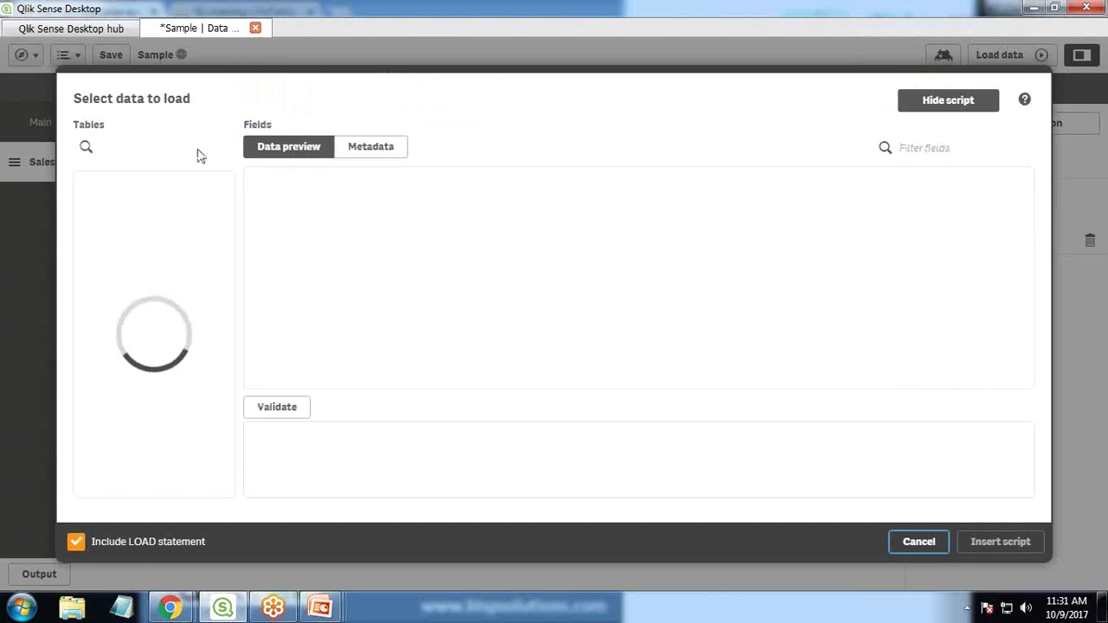
click(78, 543)
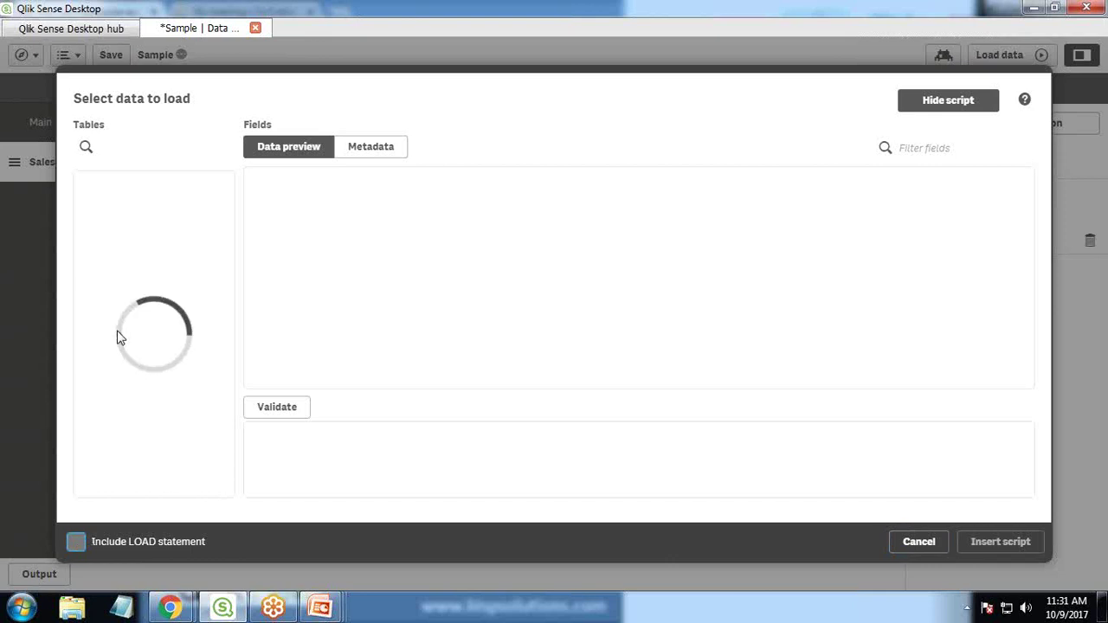
Filter the Salesforce tables by "opp" and select the Opportunity table for loading
click(116, 149)
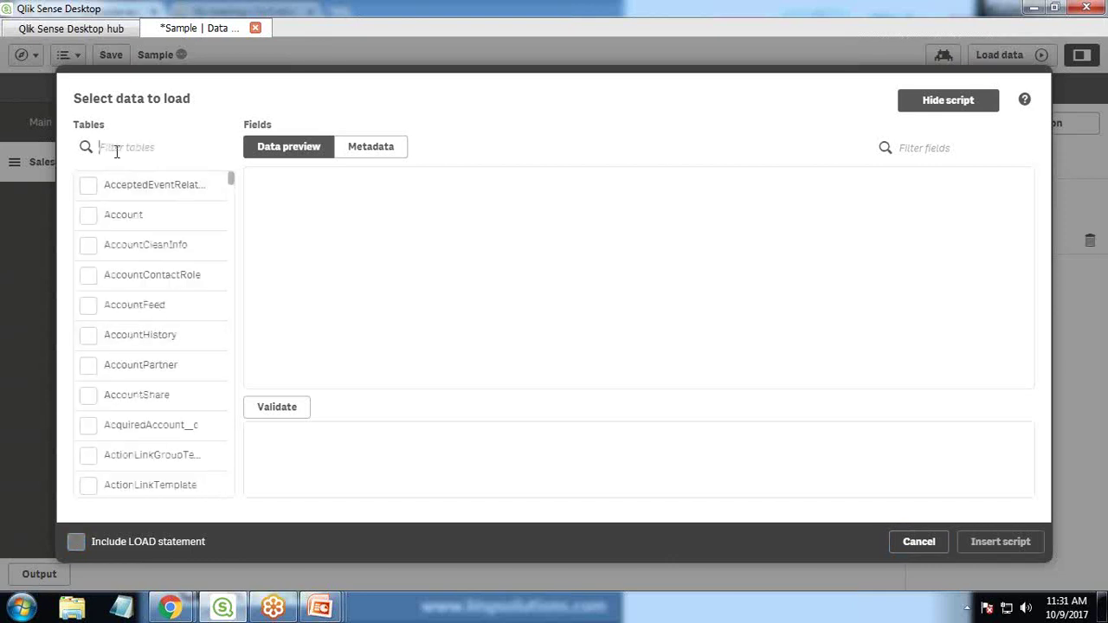
text(opp)
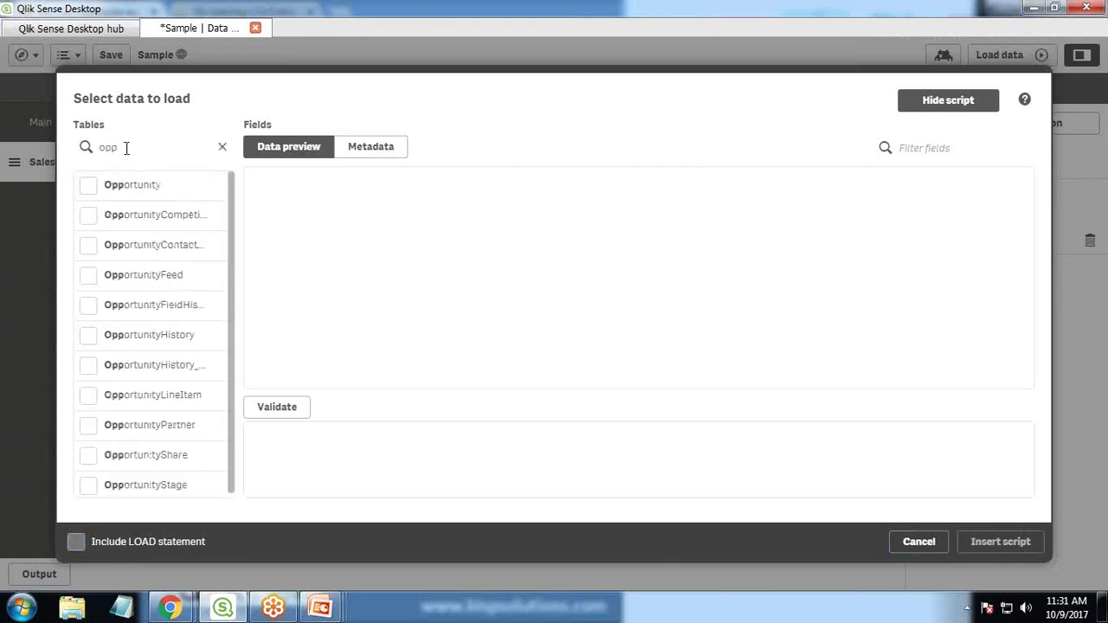
click(90, 186)
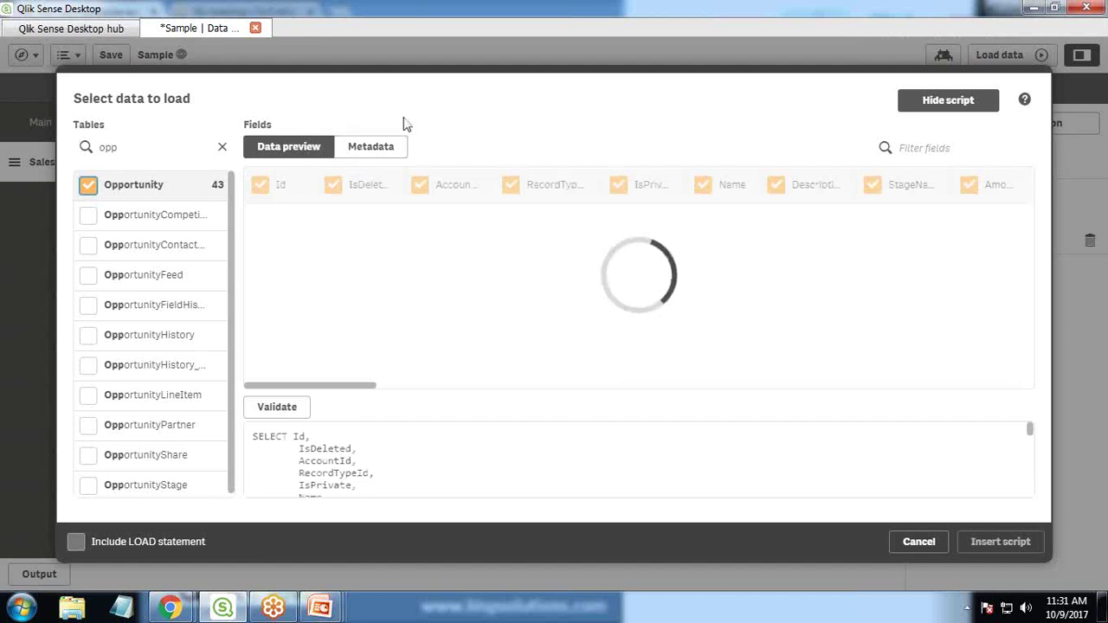
Exclude IsDeleted, AccountId, RecordTypeId, IsPrivate and Description from the Opportunity fields and insert the select script
click(369, 152)
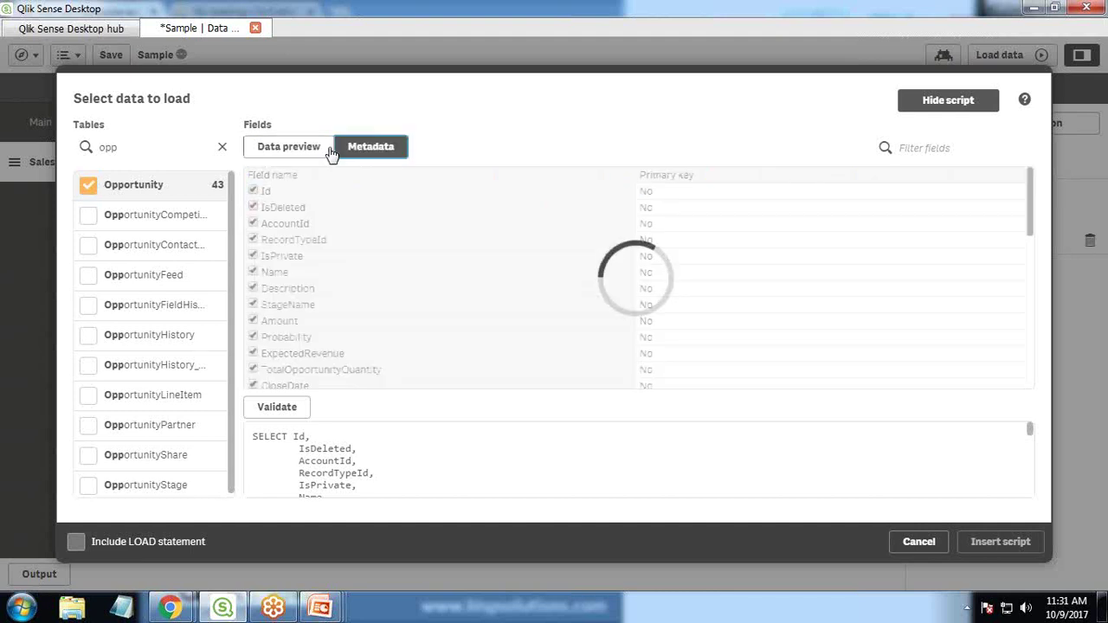
click(253, 208)
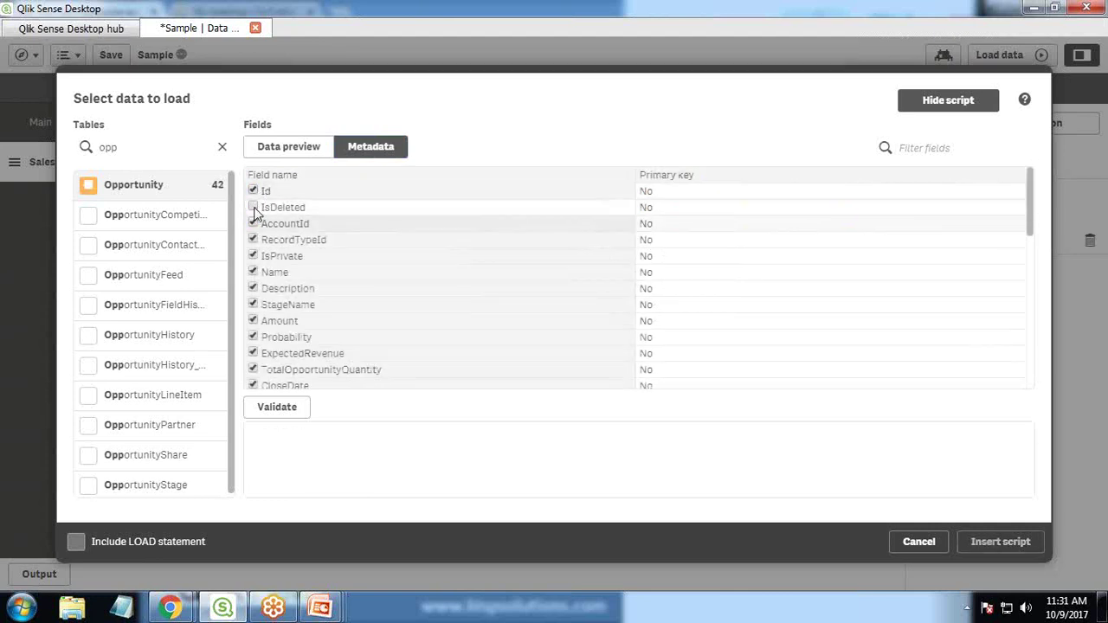
click(252, 223)
click(253, 239)
click(253, 257)
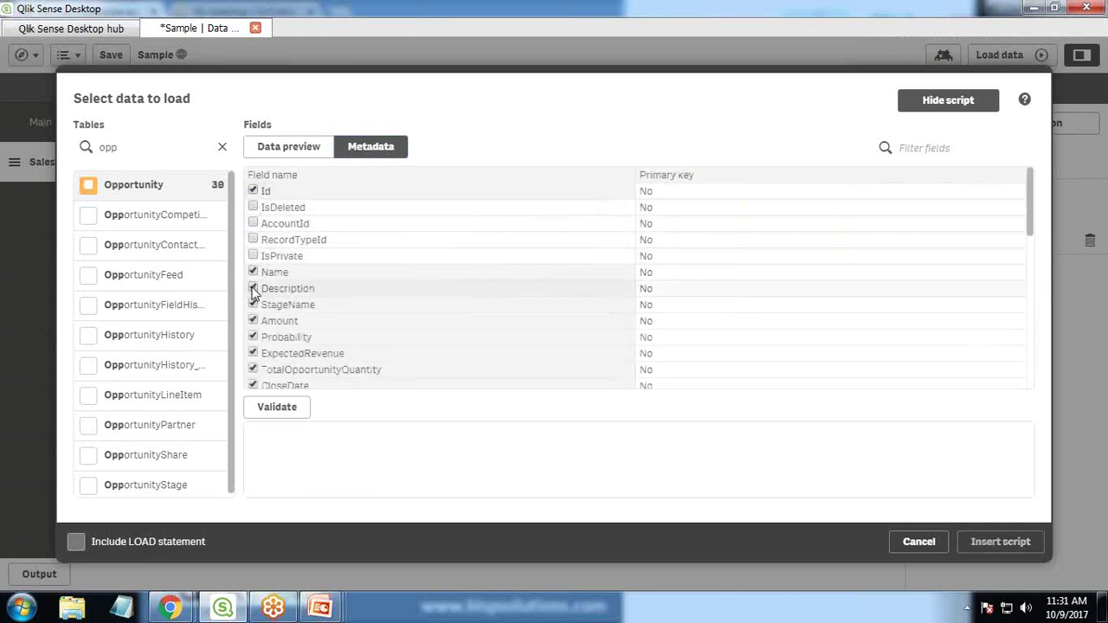
scroll(264, 329, down, 3)
scroll(264, 289, down, 3)
scroll(259, 284, up, 5)
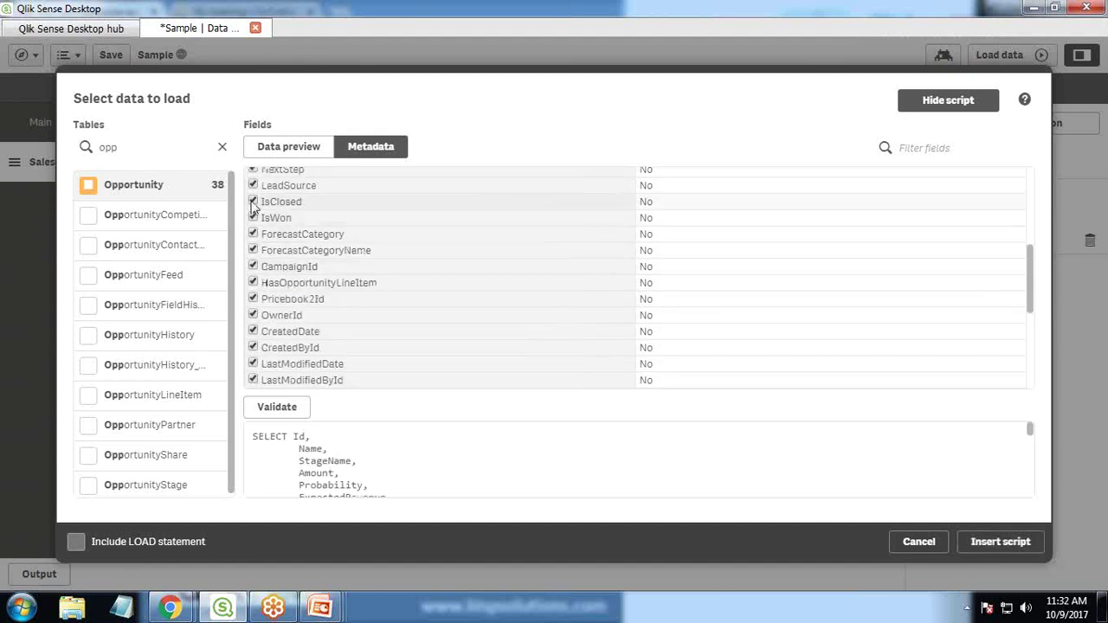
scroll(536, 366, up, 5)
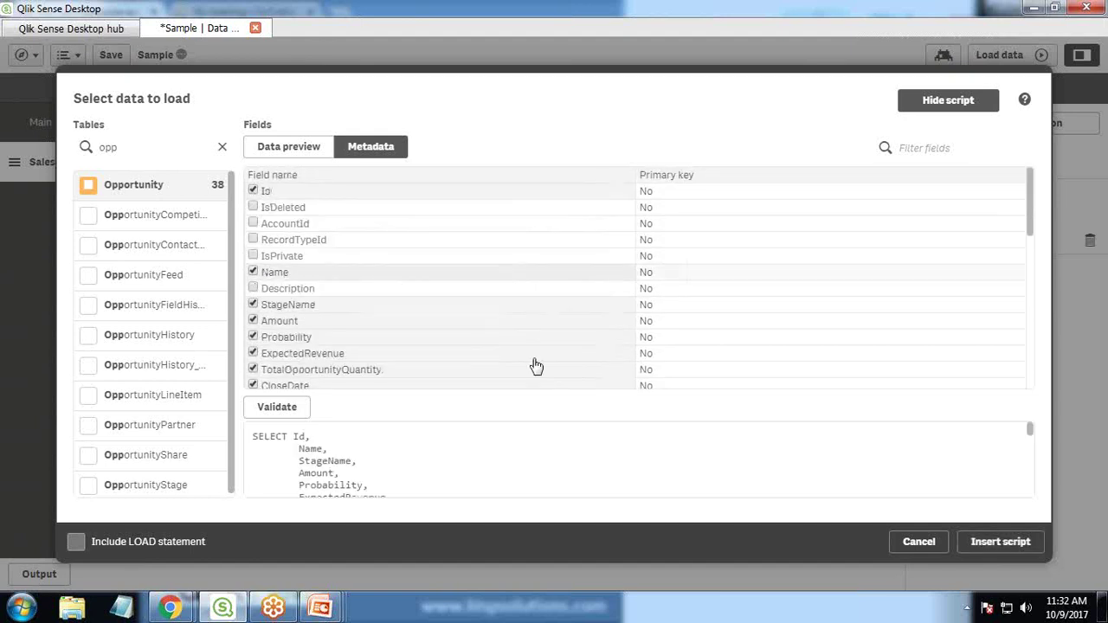
click(1000, 543)
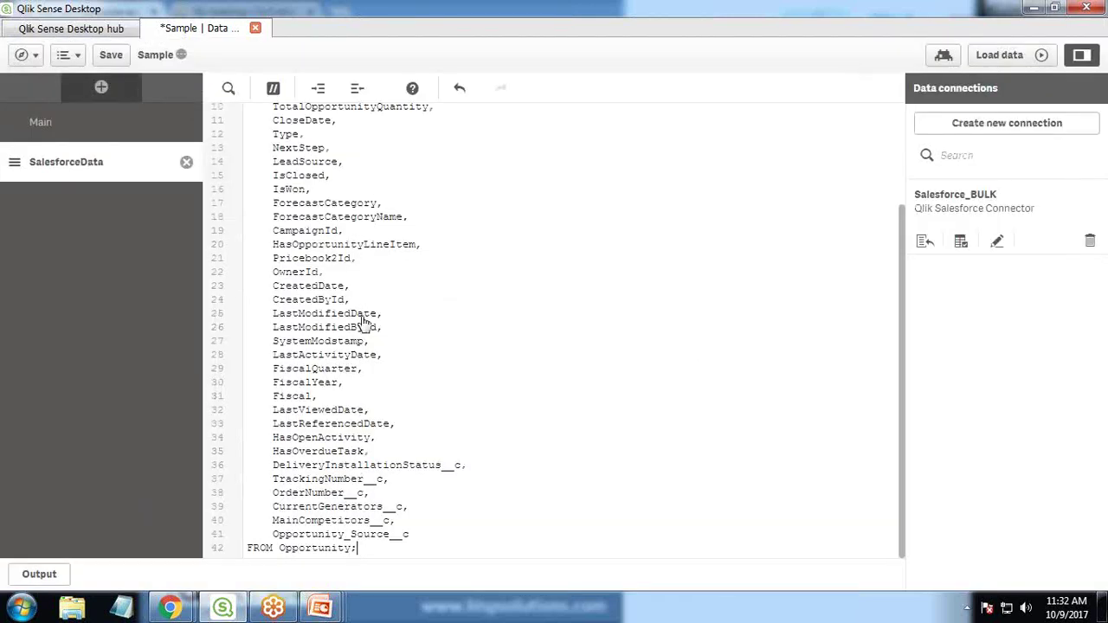
Save the Sample app and load the Opportunity data, closing the load progress when complete
click(111, 54)
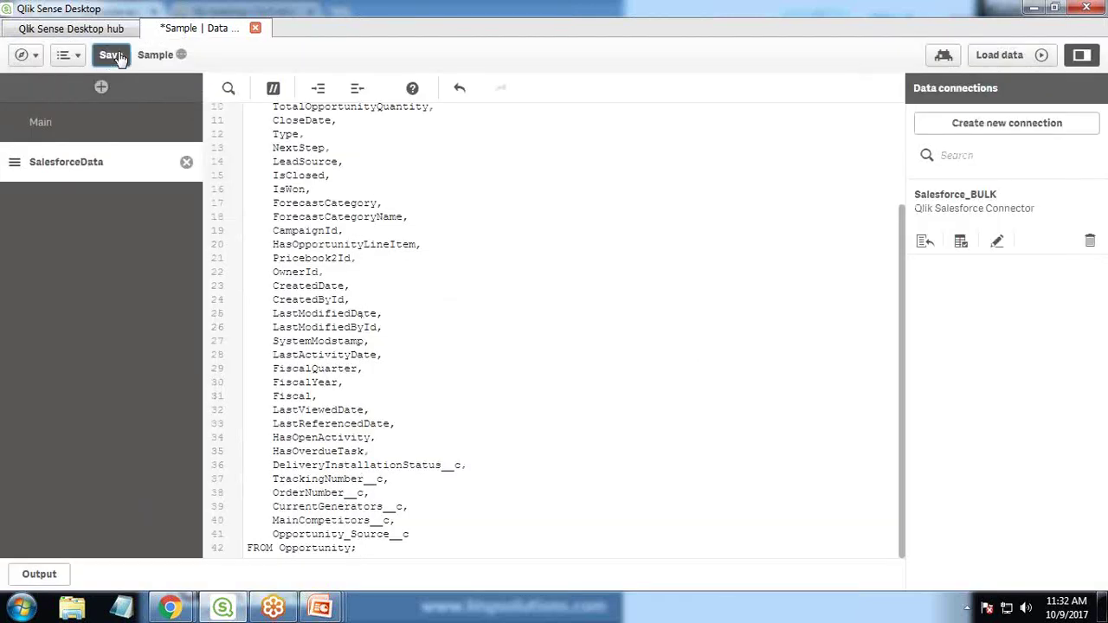
click(1000, 56)
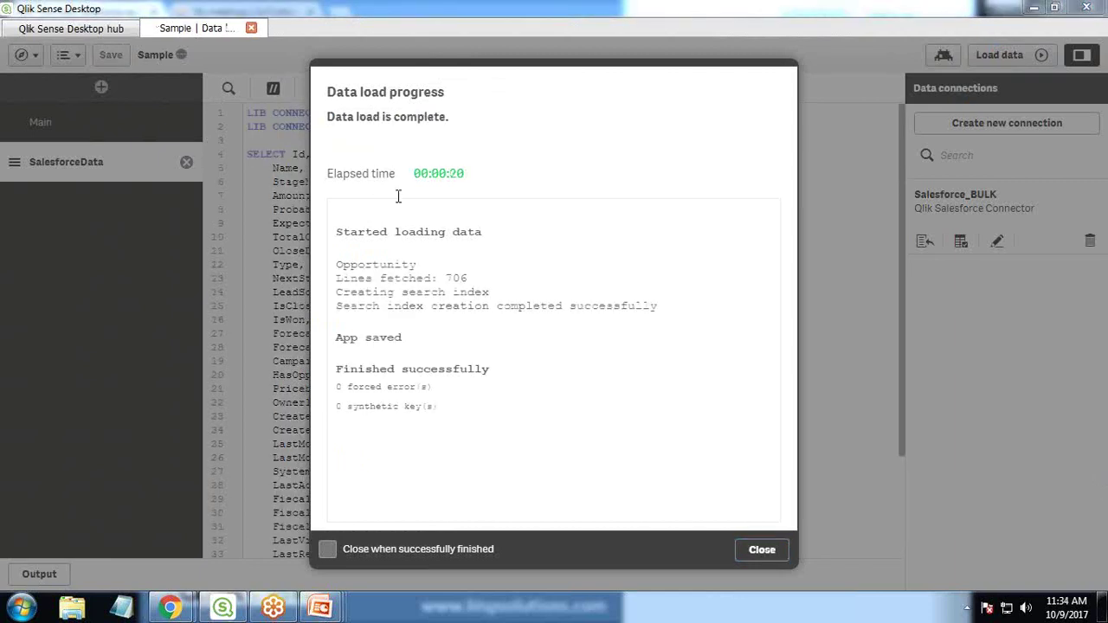
click(770, 554)
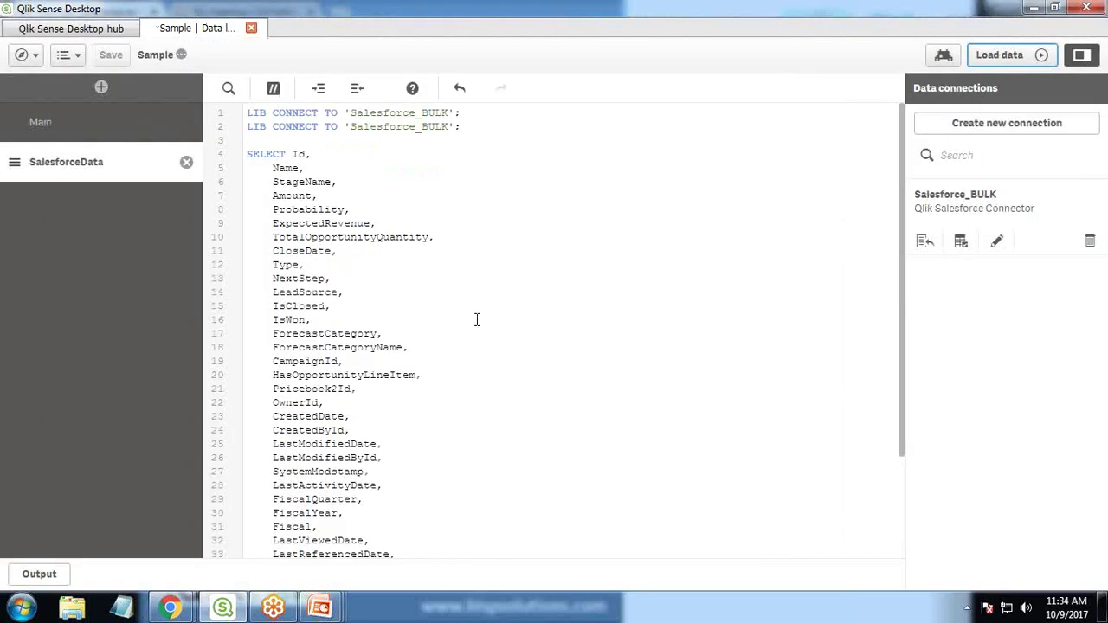
Open the app overview in a new tab and open "My new sheet" for editing
click(22, 54)
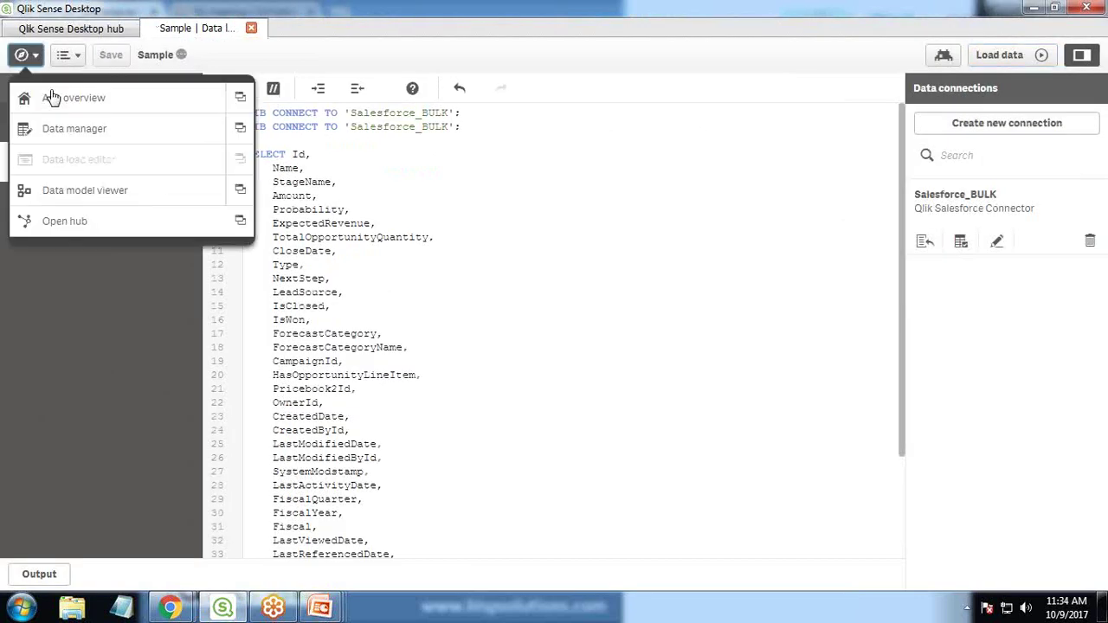
click(240, 100)
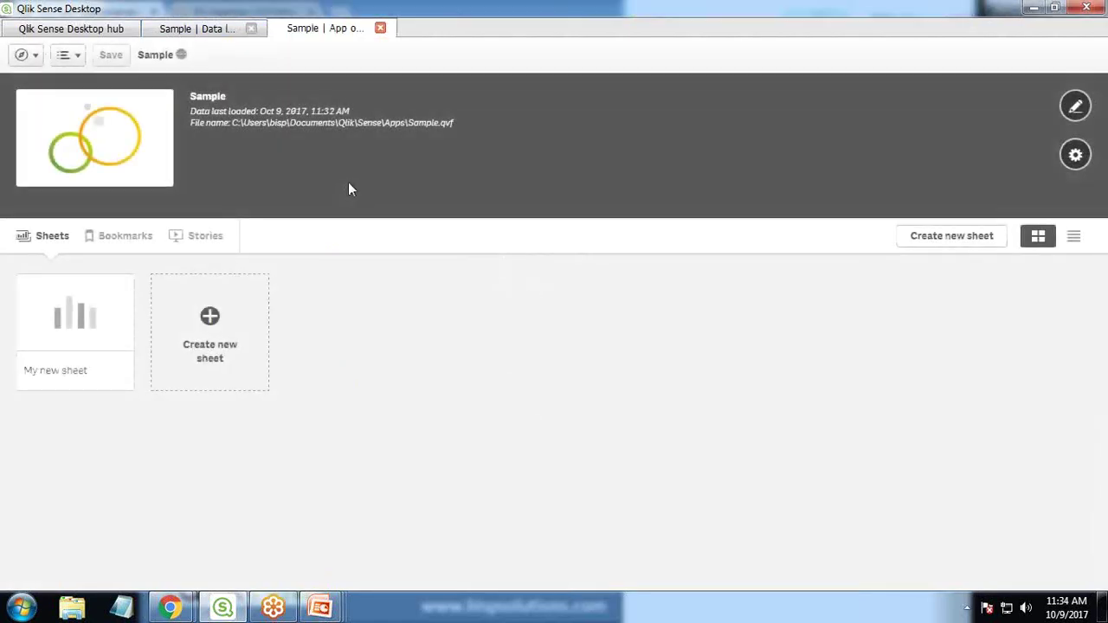
click(66, 324)
click(764, 63)
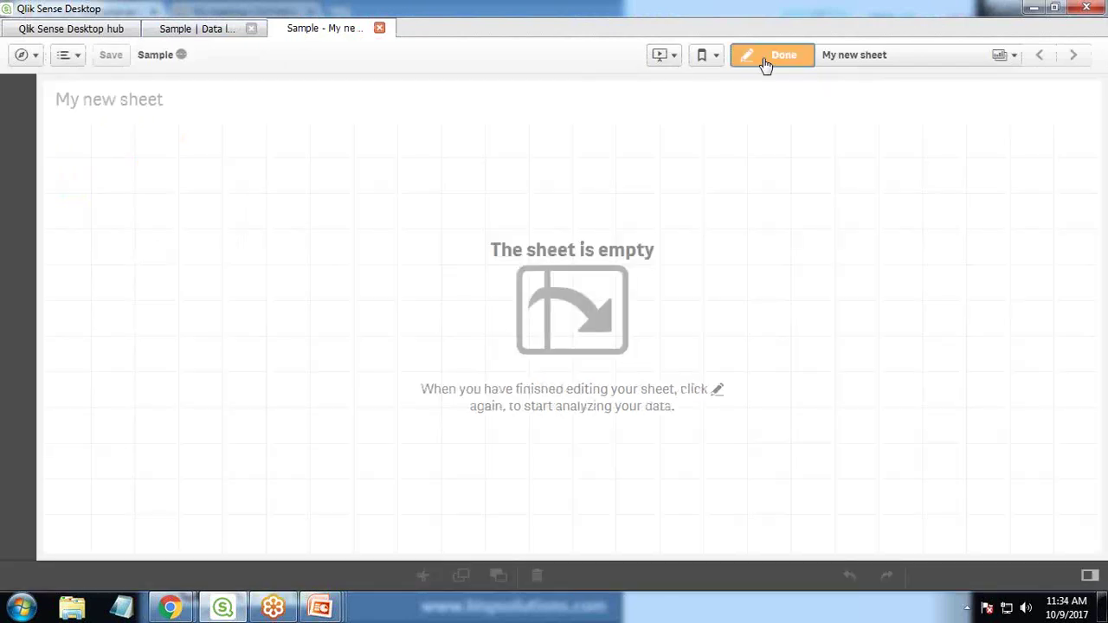
Filter the field list to the Opportunity table, look through its fields, and return to the available chart types
click(17, 180)
click(168, 178)
click(104, 213)
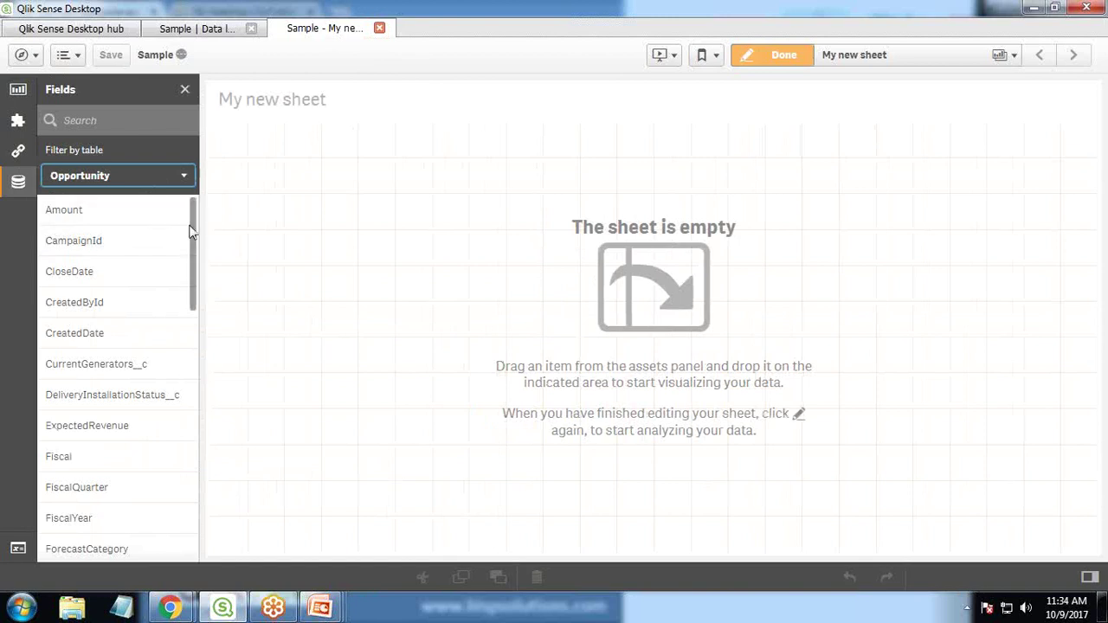
drag(192, 232, 208, 212)
drag(191, 268, 189, 452)
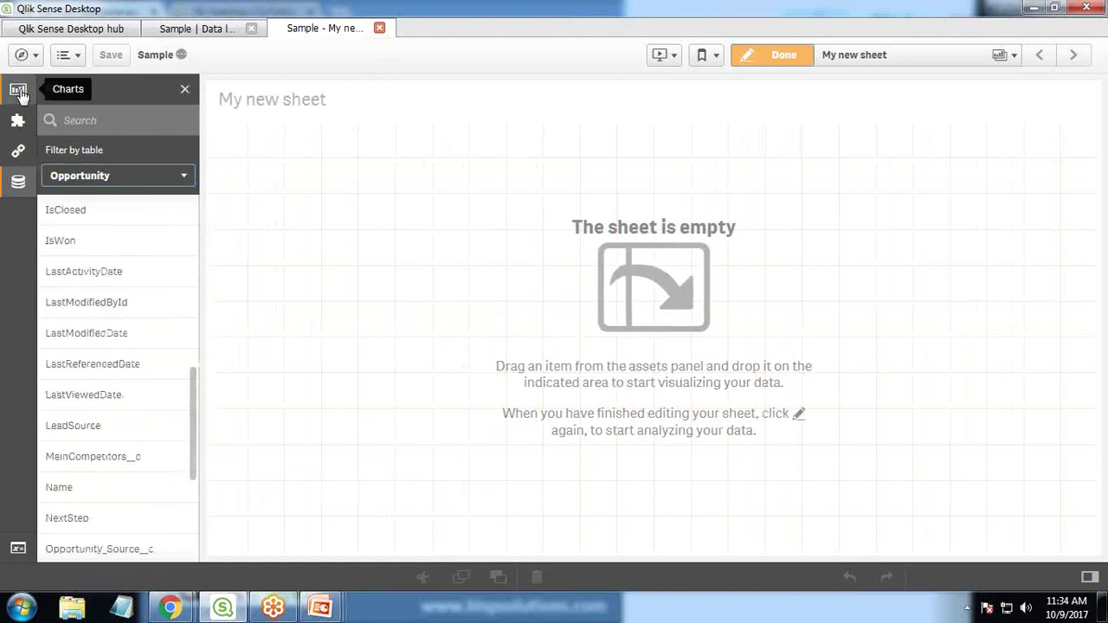
click(18, 91)
drag(81, 243, 389, 228)
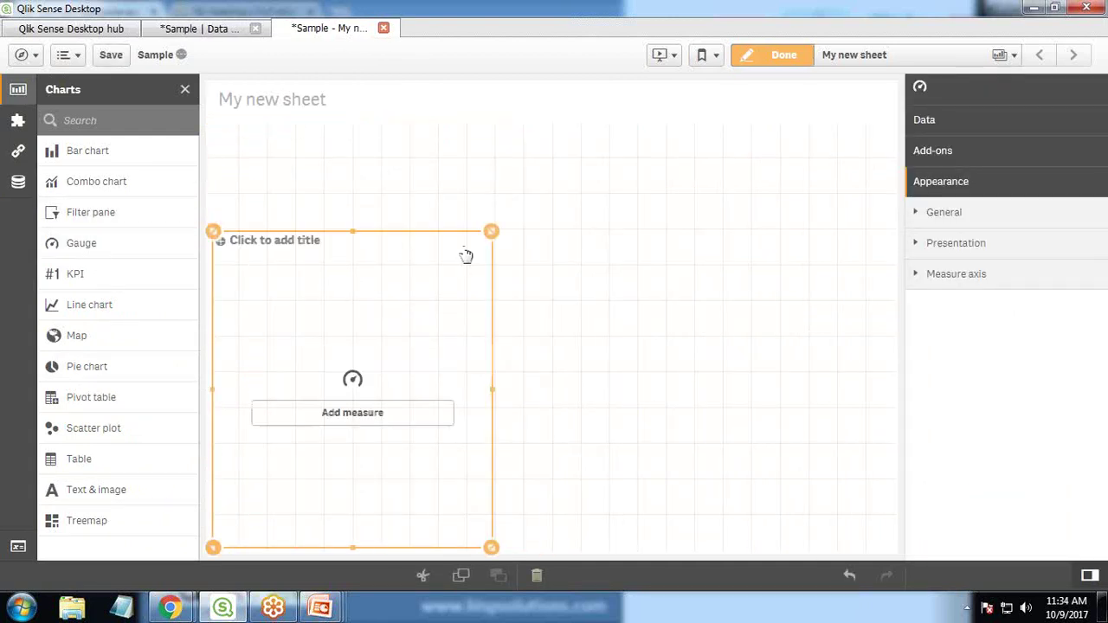
drag(324, 311, 339, 217)
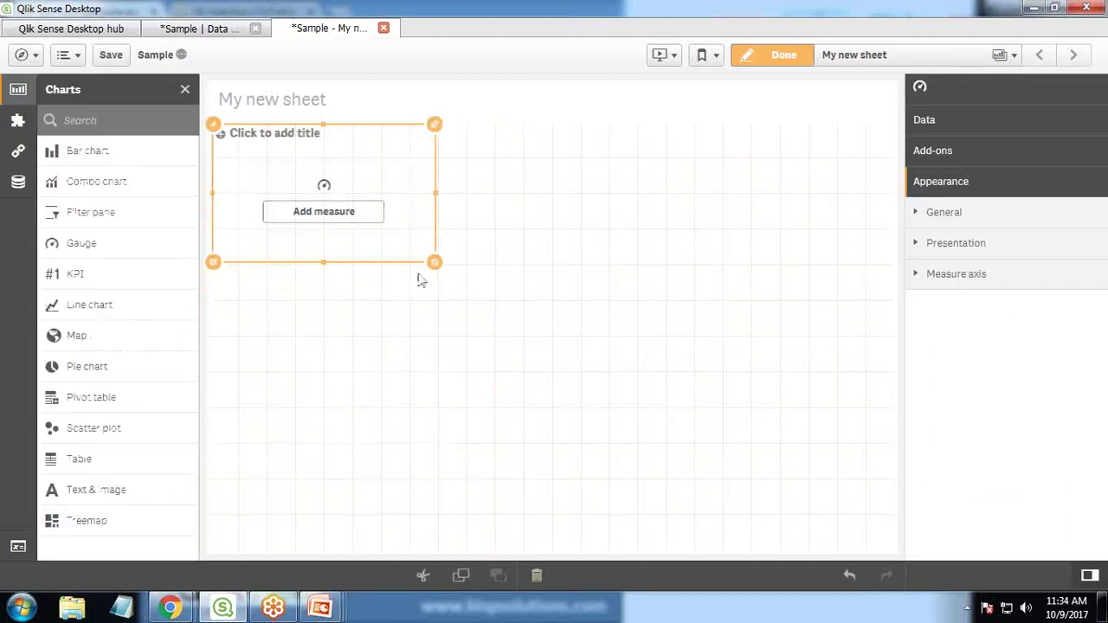
drag(435, 262, 463, 369)
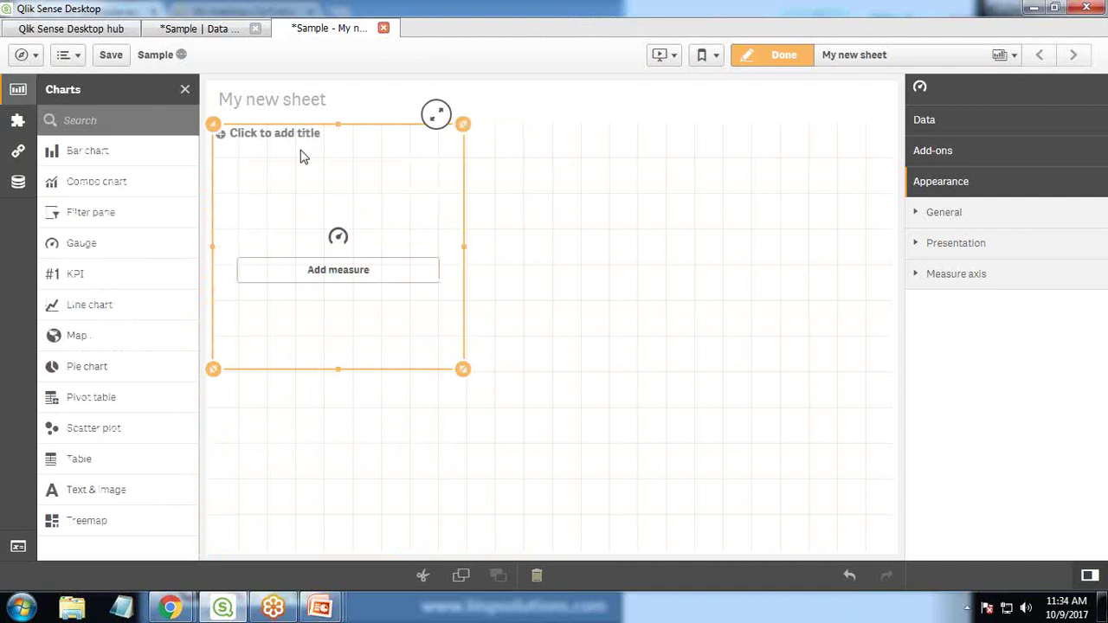
key(Delete)
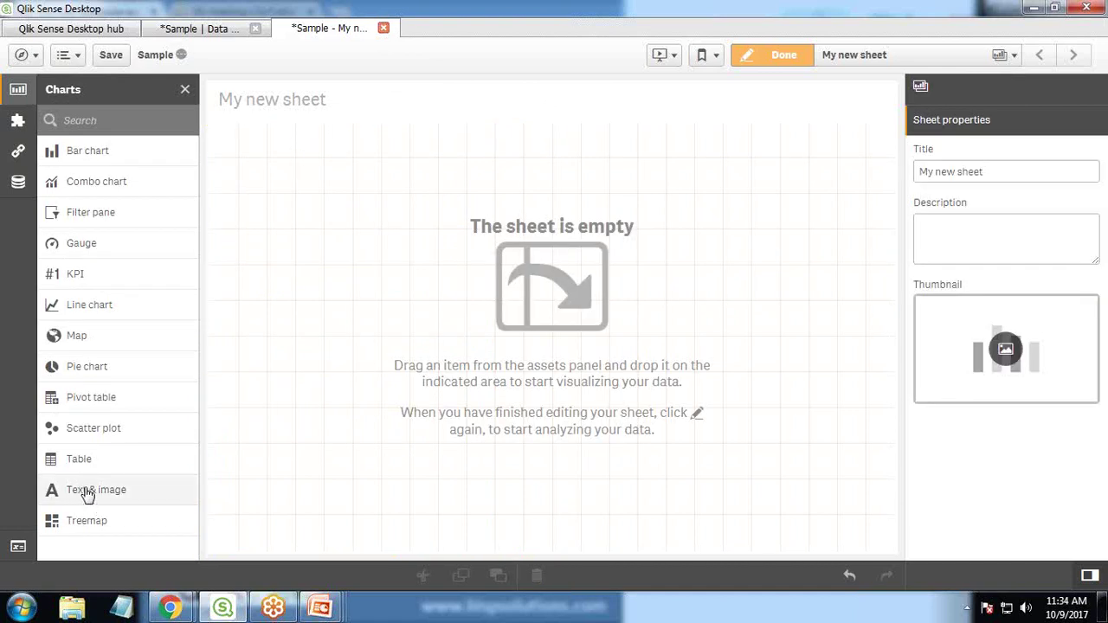
drag(90, 490, 347, 161)
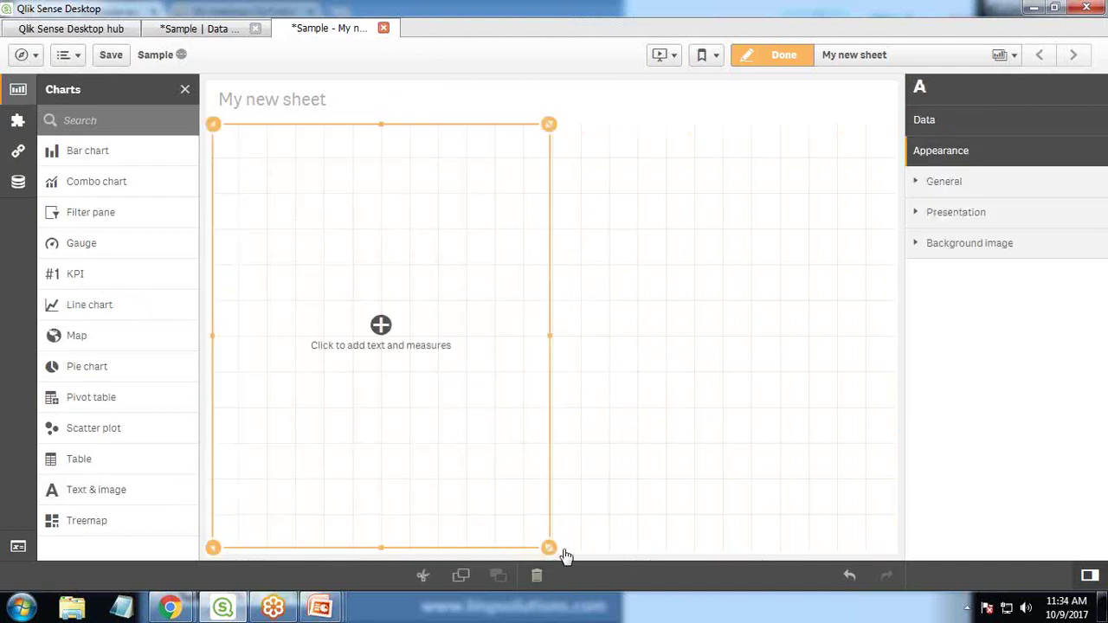
drag(577, 441, 806, 192)
click(486, 181)
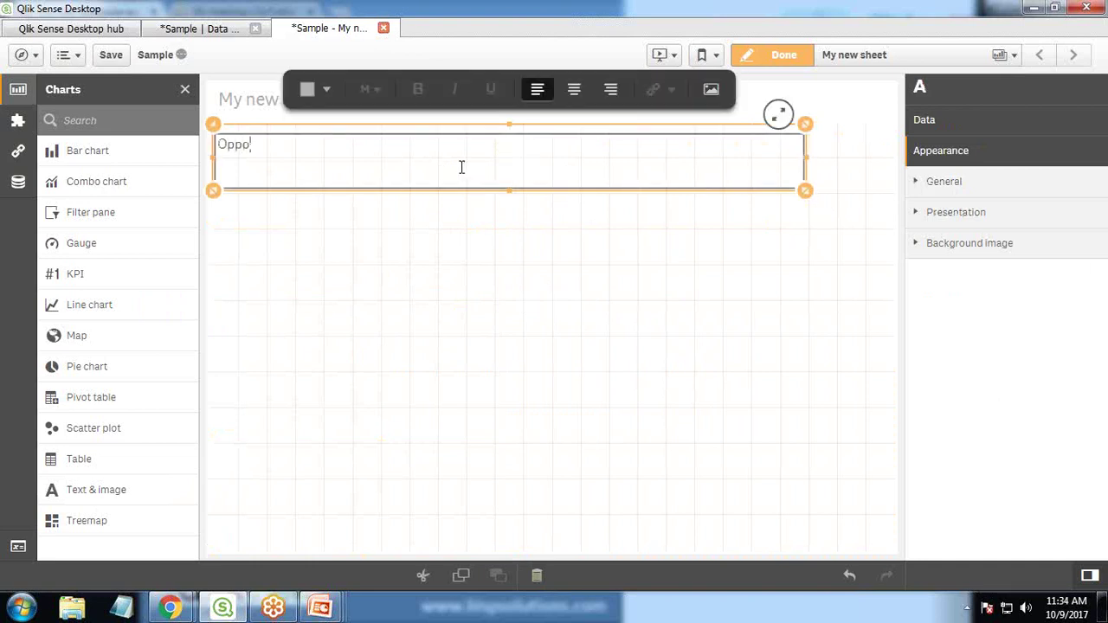
text(Opportunity Won Percentage)
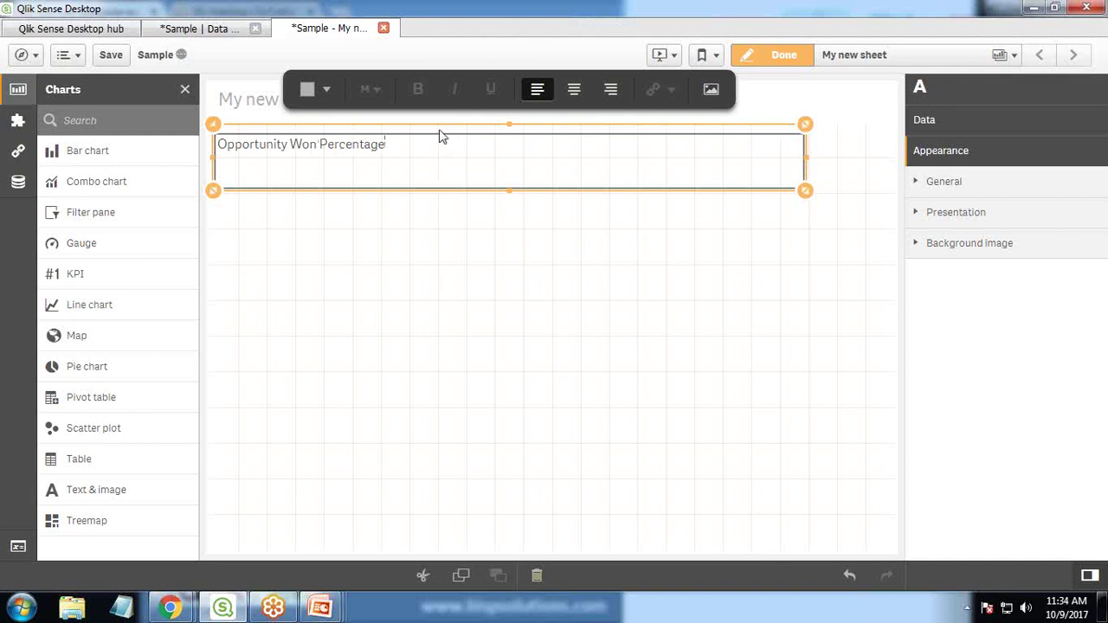
click(235, 121)
click(250, 133)
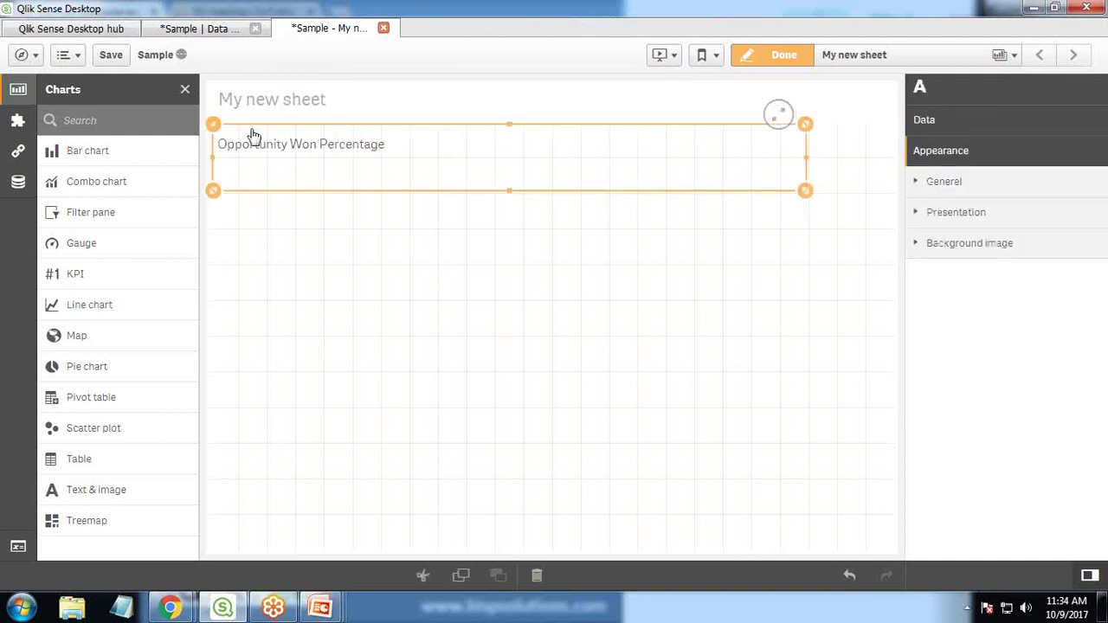
click(250, 133)
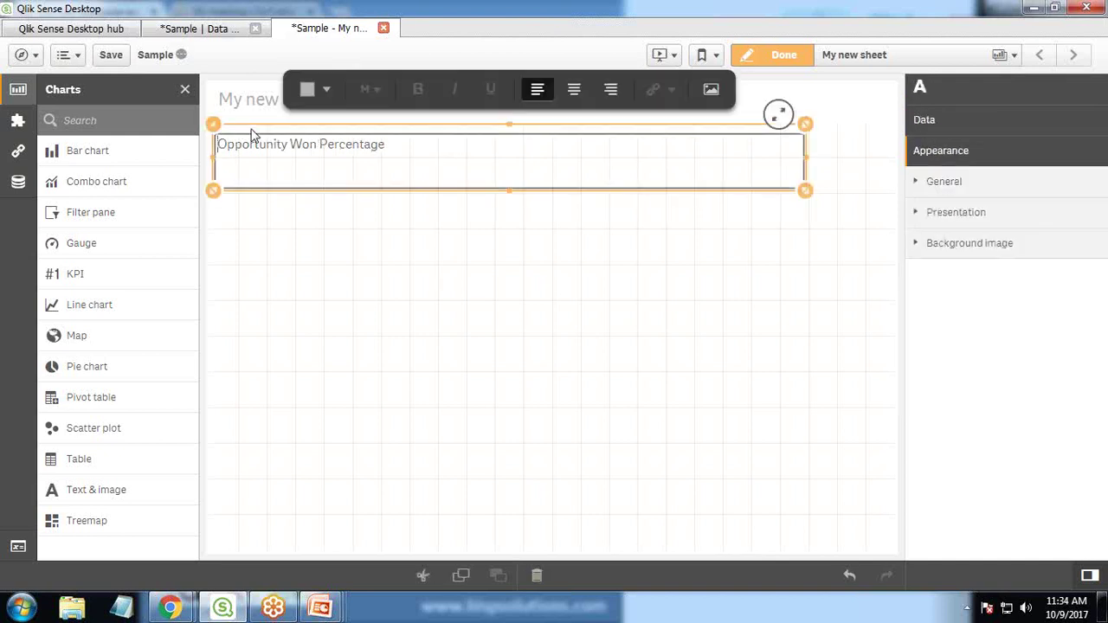
right_click(459, 173)
click(496, 156)
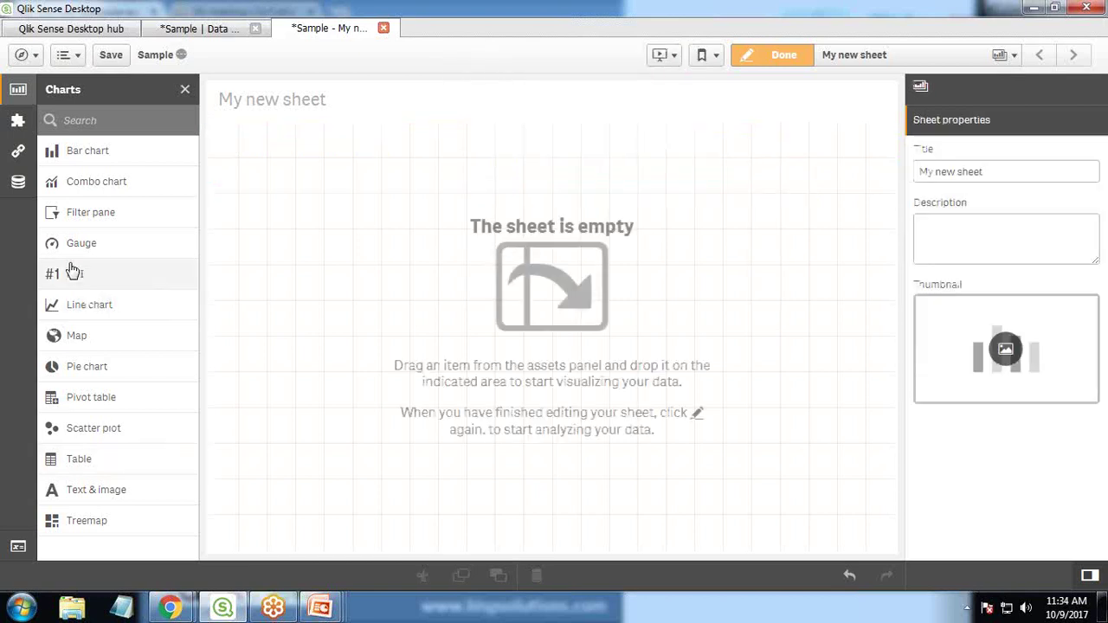
Add a gauge to the empty sheet with the measure expression Count(StageName)
drag(352, 253, 355, 253)
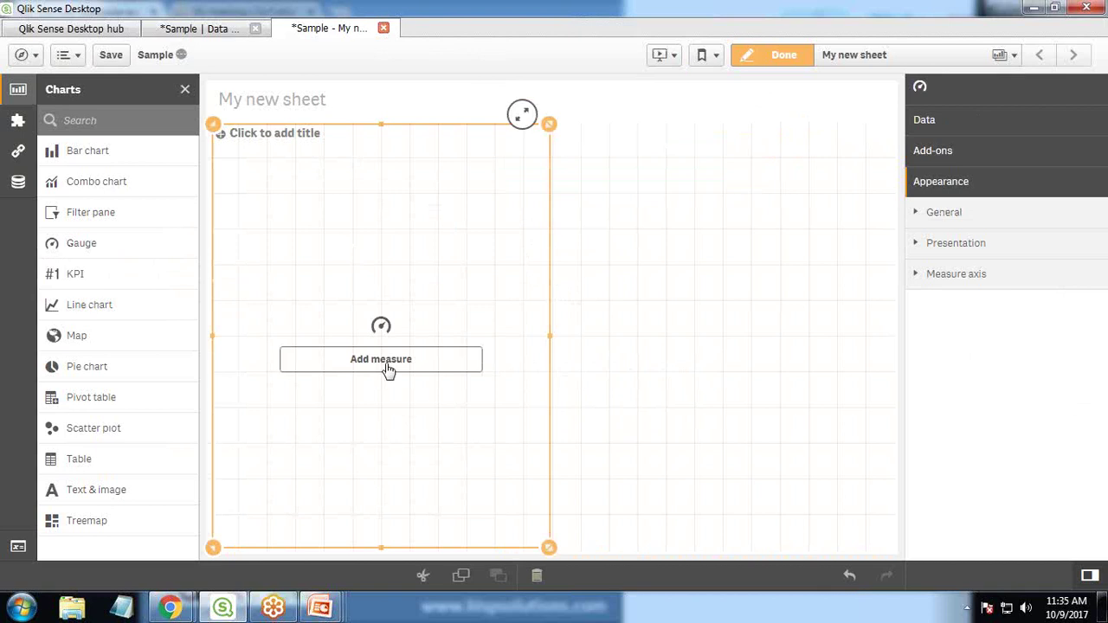
click(388, 370)
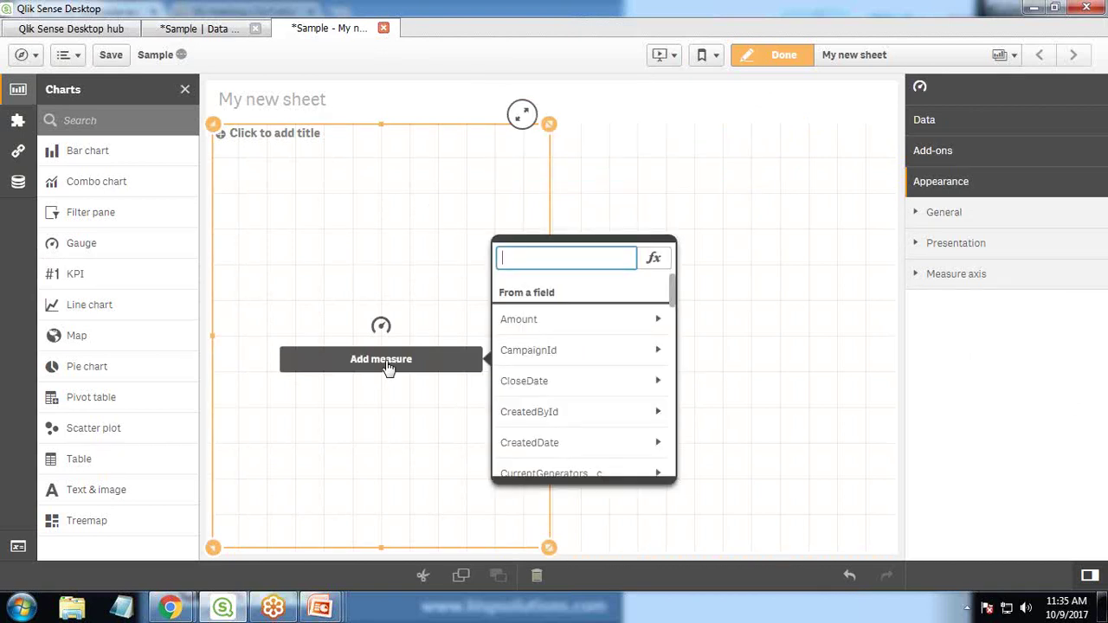
click(653, 263)
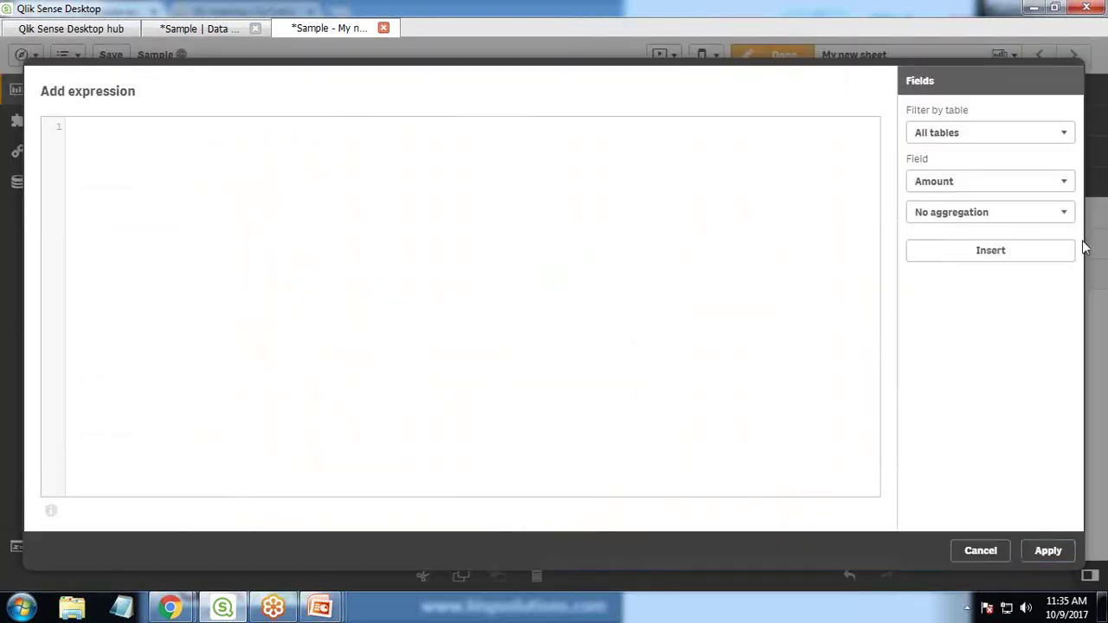
click(987, 212)
click(946, 258)
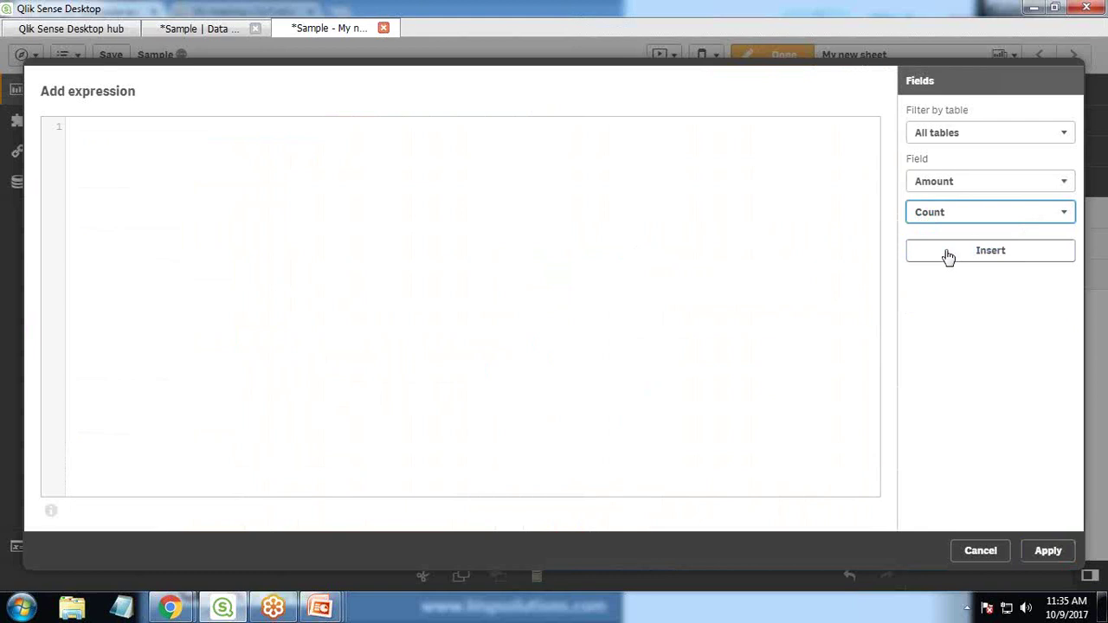
click(935, 184)
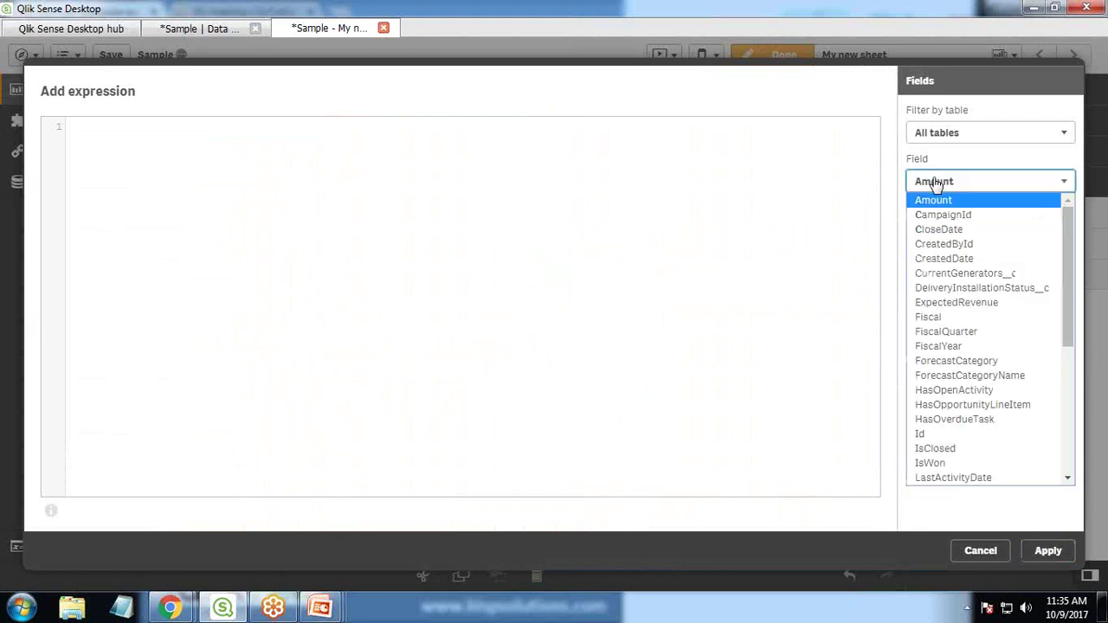
key(s)
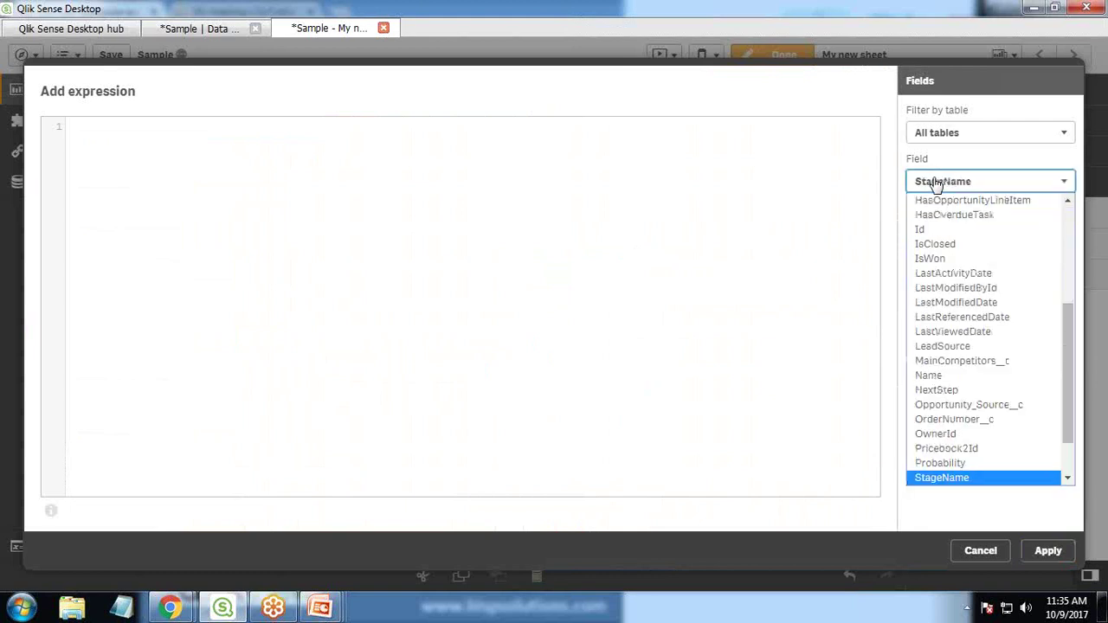
click(942, 478)
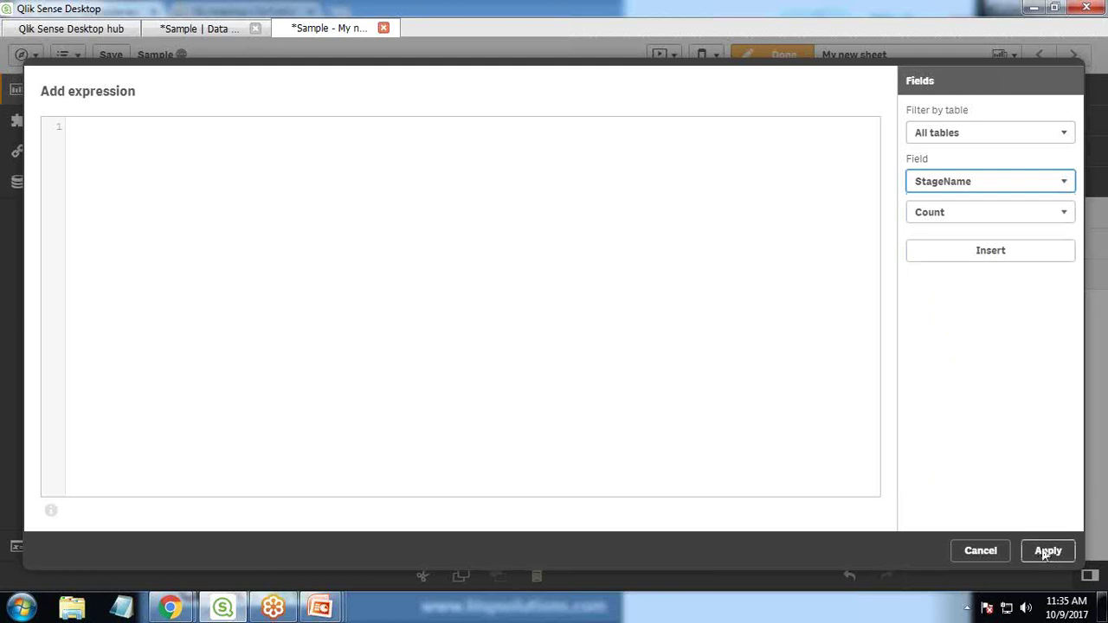
click(966, 256)
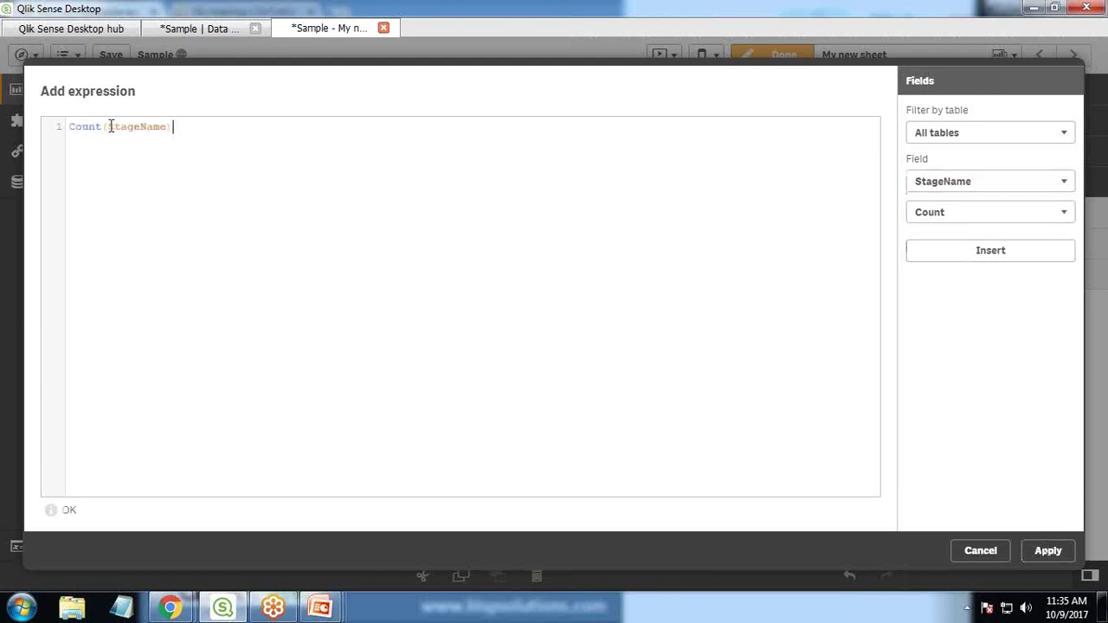
click(1083, 550)
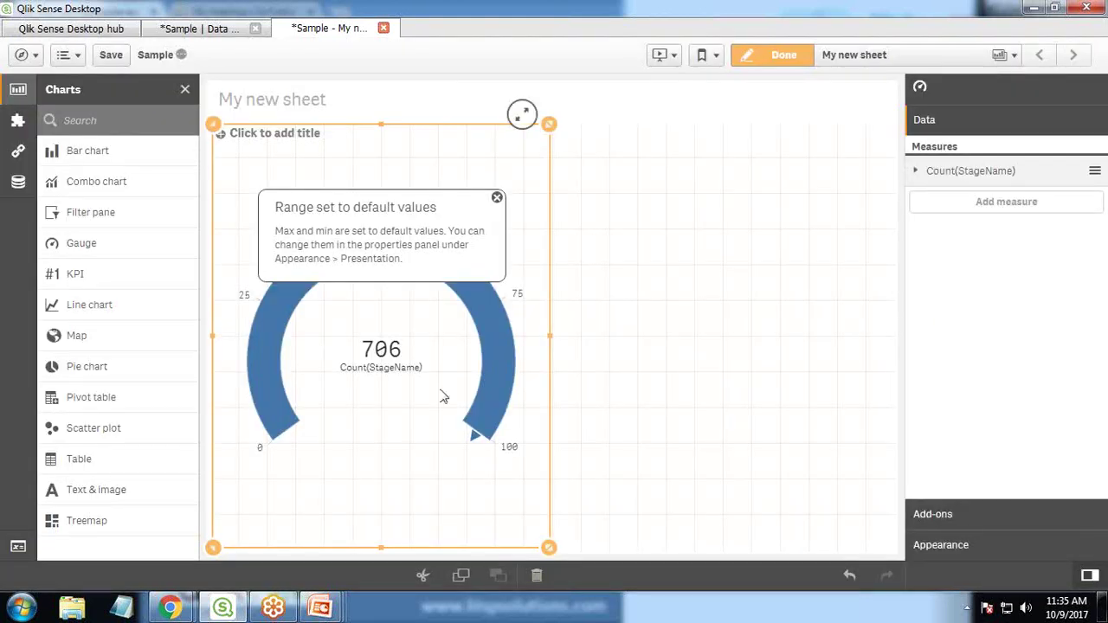
Switch to the Salesforce opportunities list in Chrome to check its total record count, and return to Qlik Sense
mouse_move(170, 608)
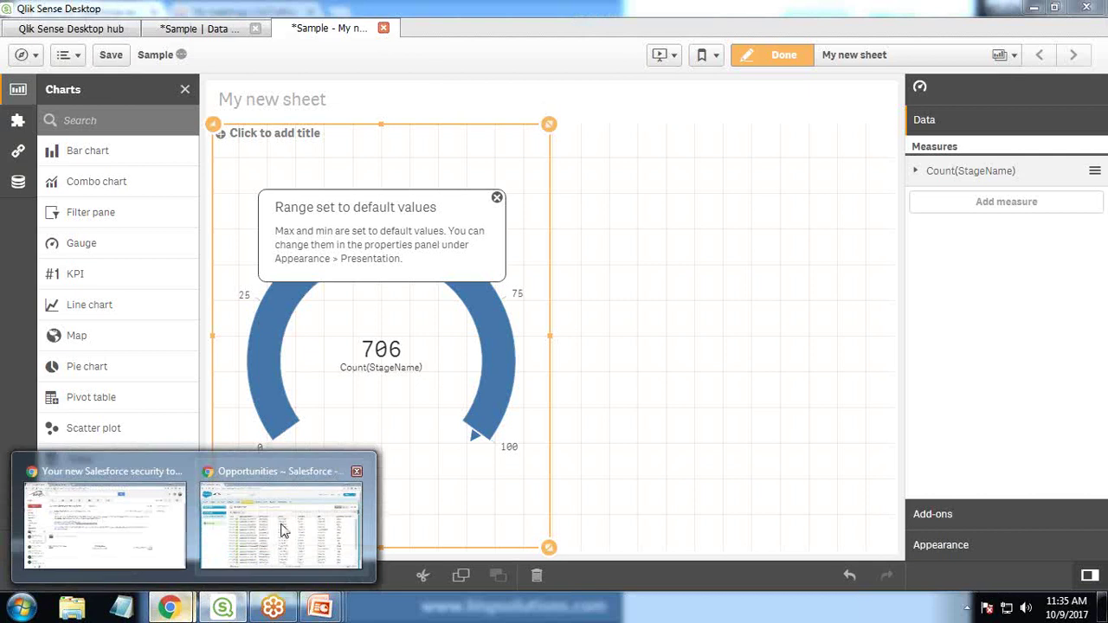
click(286, 530)
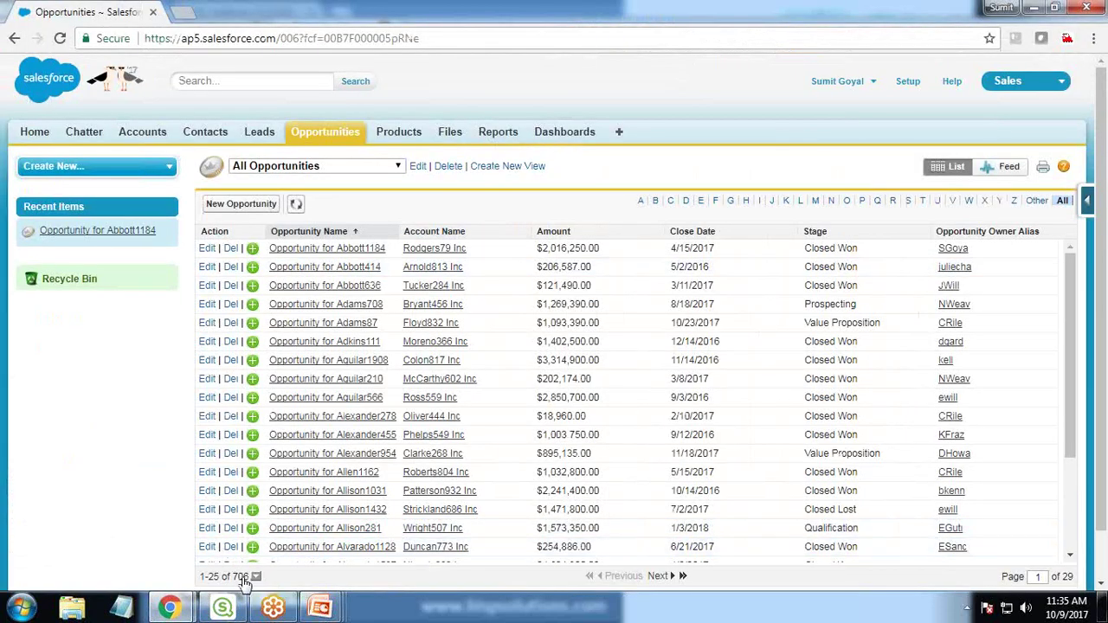
key(alt+Tab)
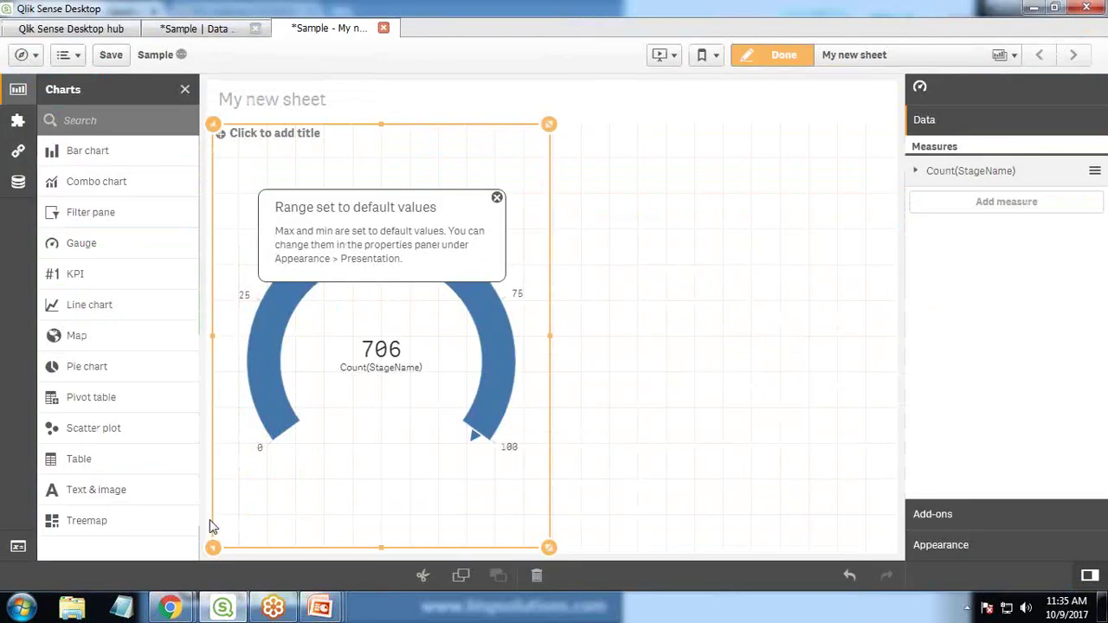
Dismiss the gauge's range notice and edit its measure expression to Count({<StageName={'Closed Won'}>}StageName)
click(497, 198)
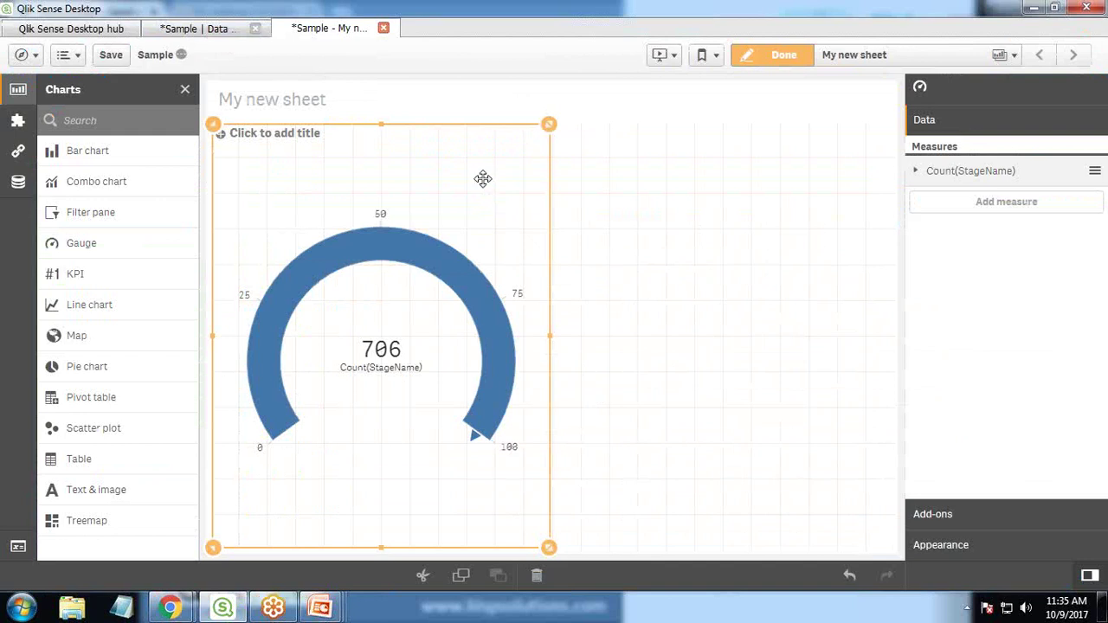
click(930, 172)
click(1081, 223)
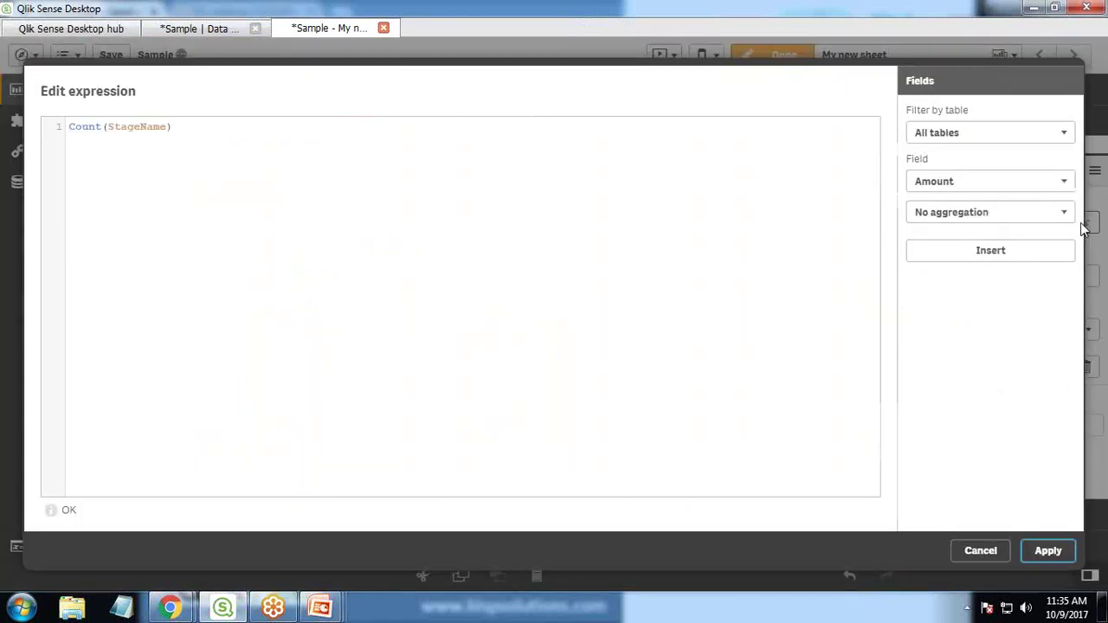
click(111, 128)
text({<>)
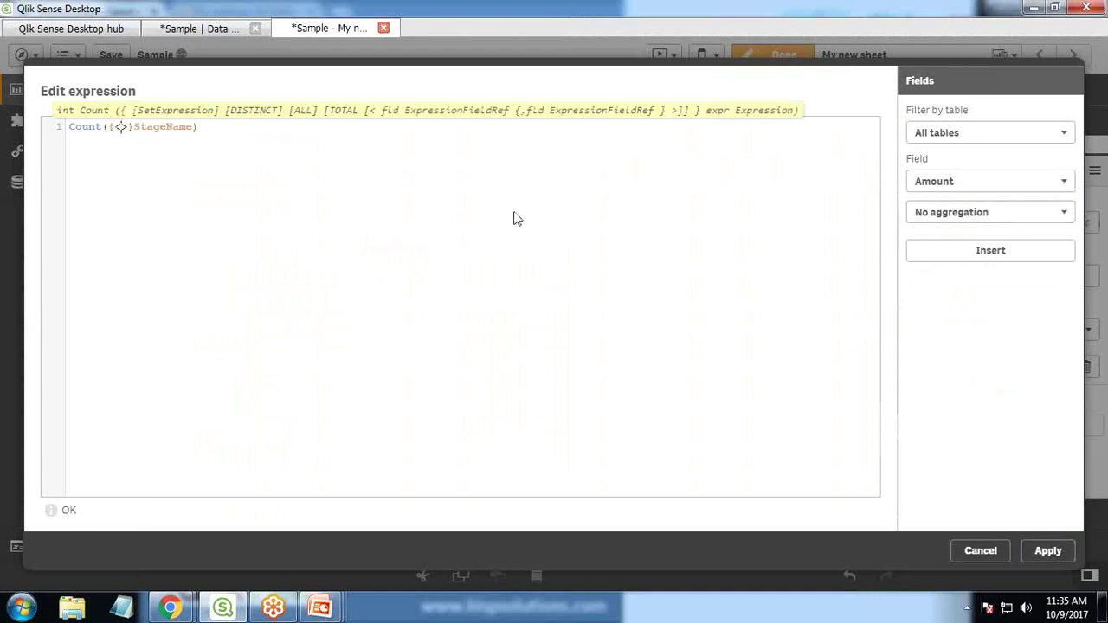
text(Stag)
key(Return)
text(={)
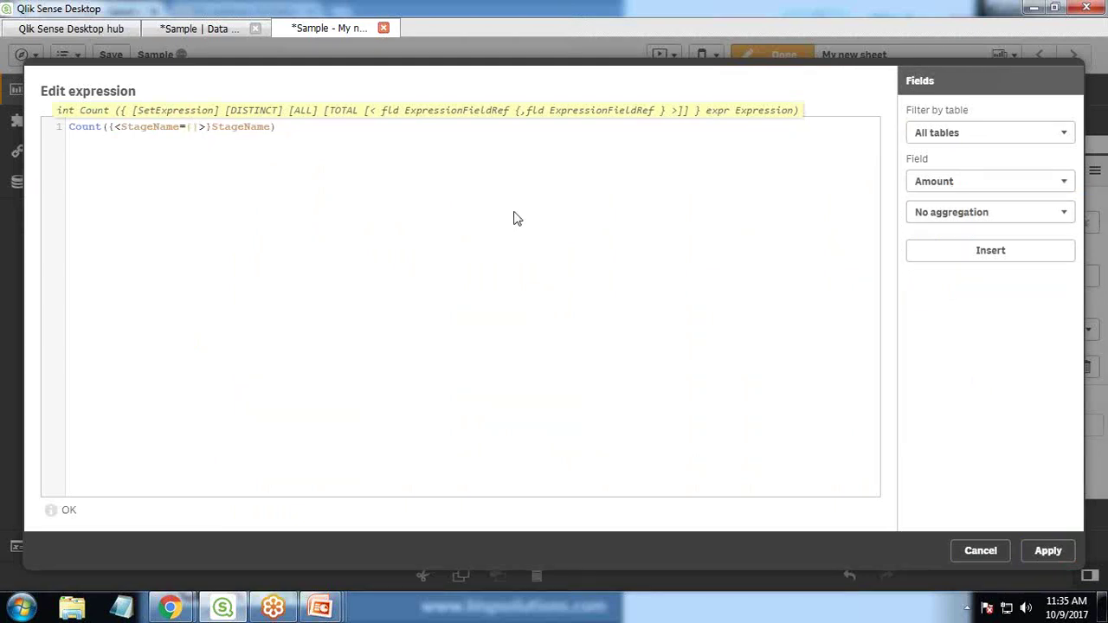
text('Closed Wr)
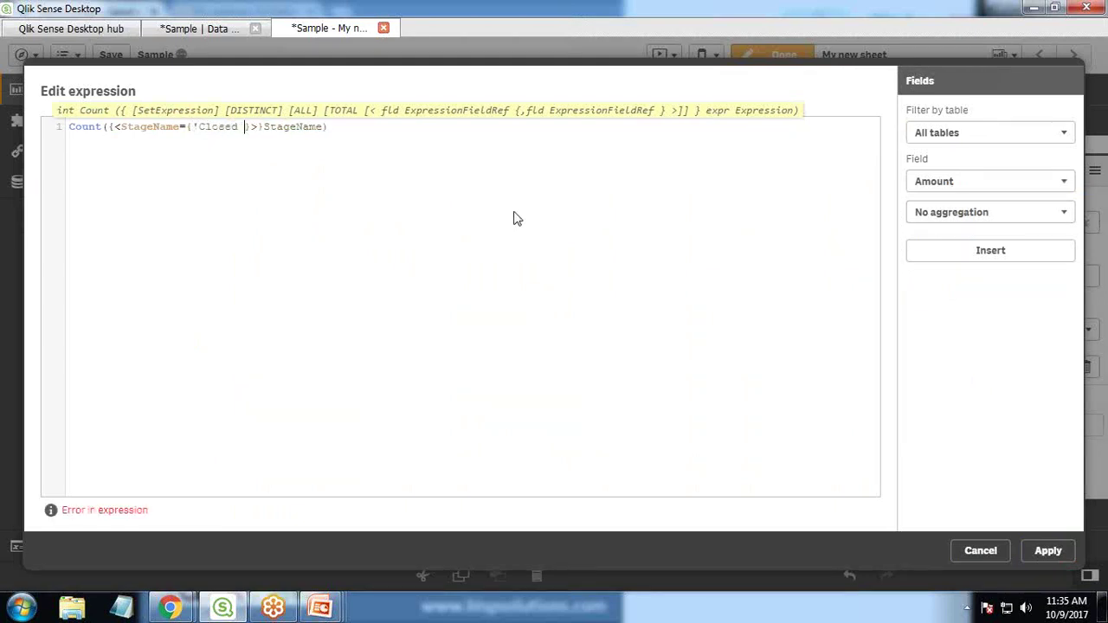
text(n')
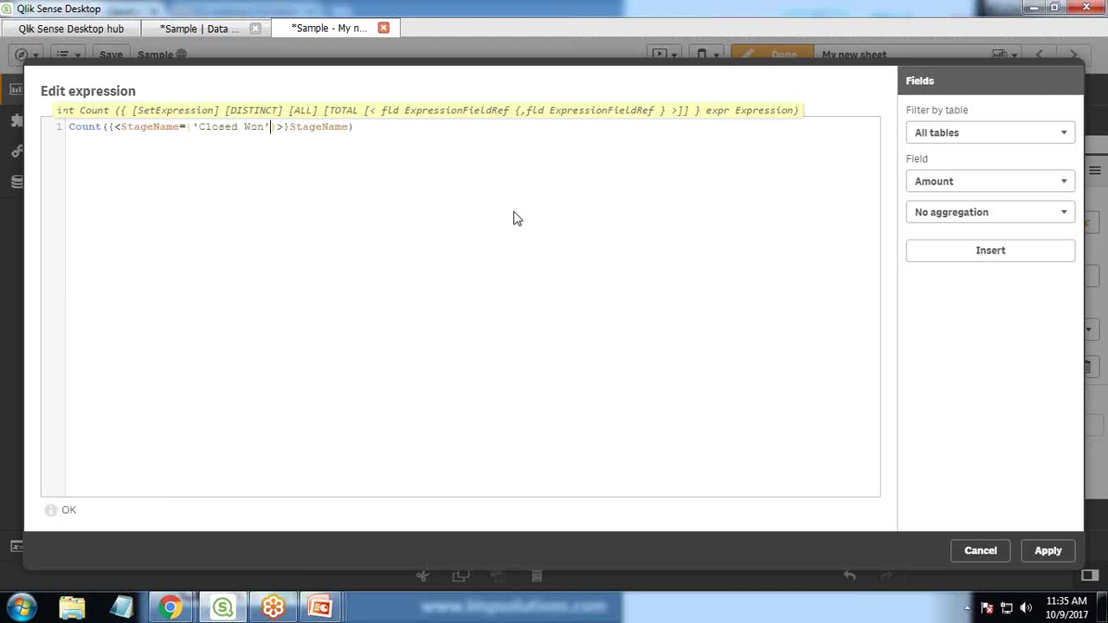
Divide the Closed Won count by Count(StageName) in the gauge's measure expression and apply it
key(End)
text(/)
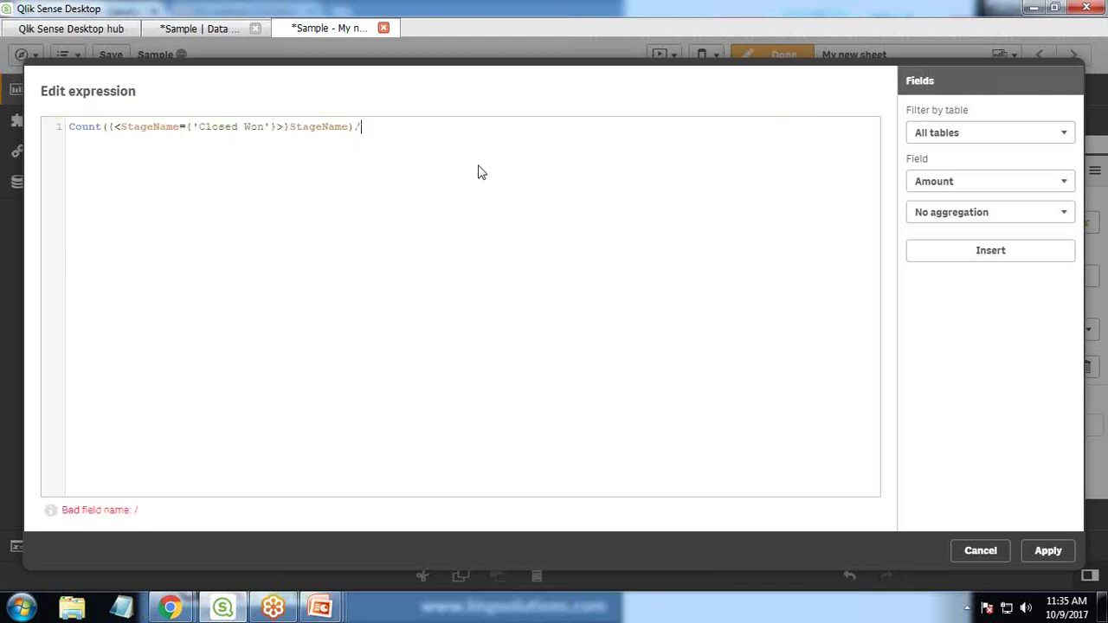
click(961, 214)
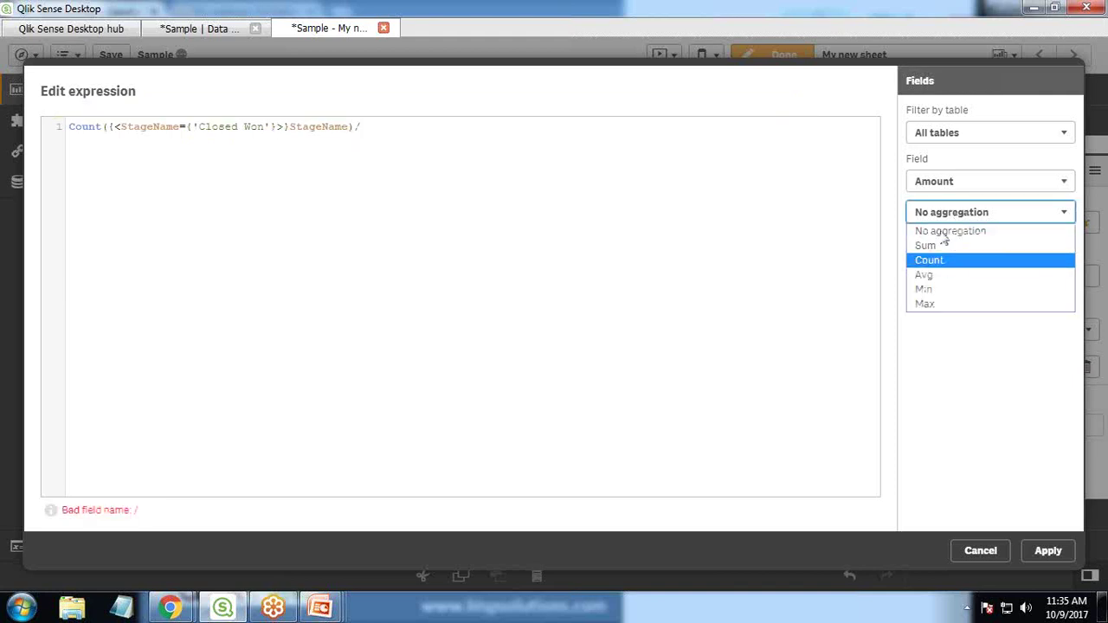
click(948, 256)
key(s)
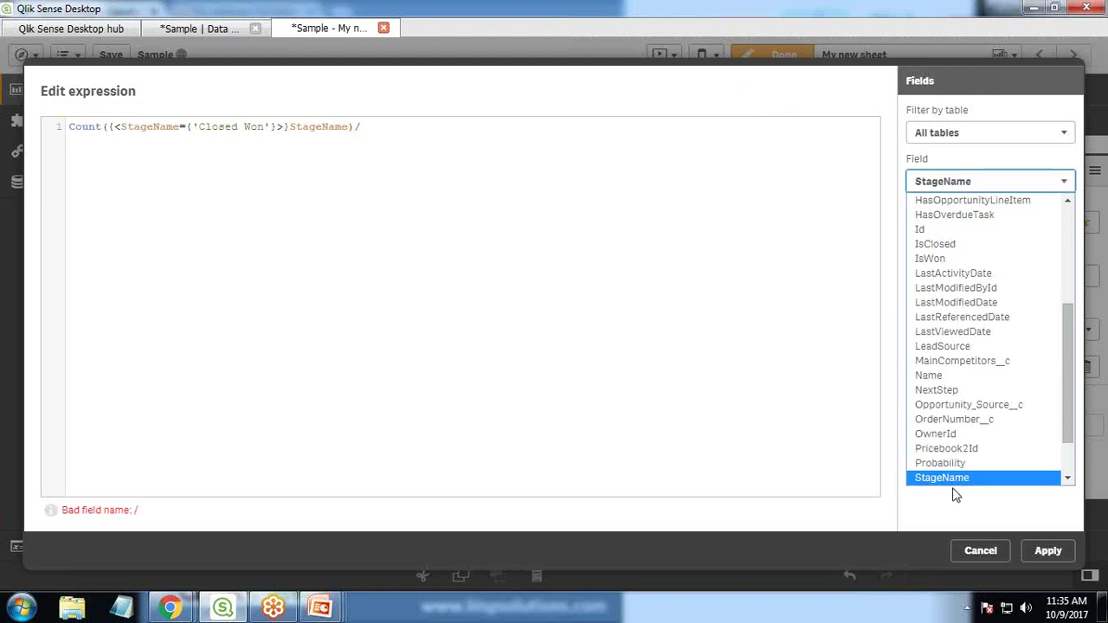
click(952, 478)
click(956, 260)
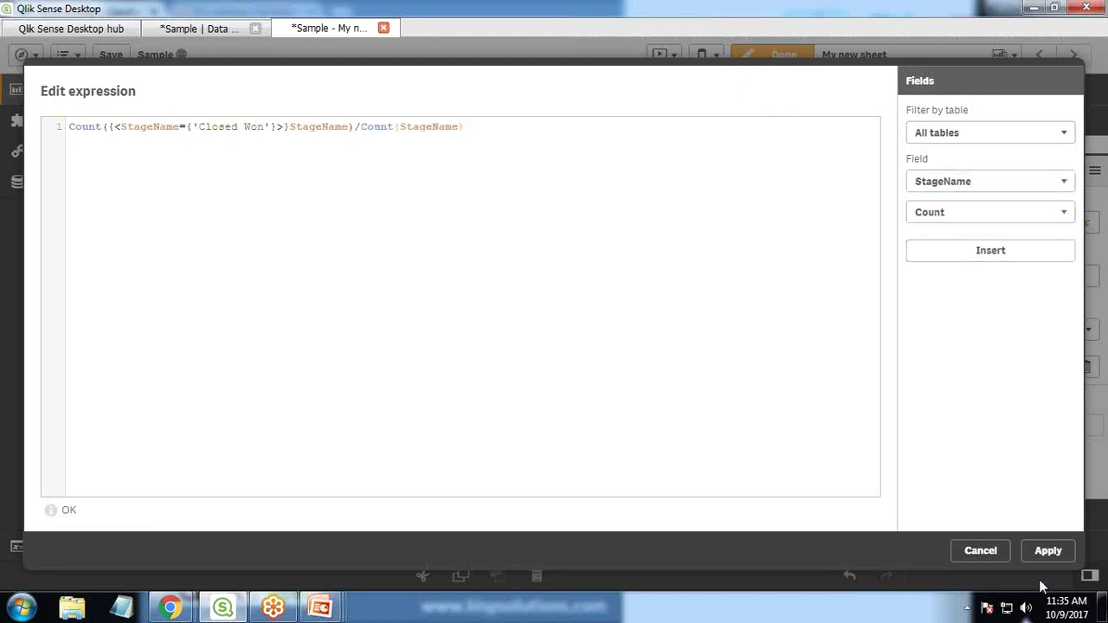
click(1044, 551)
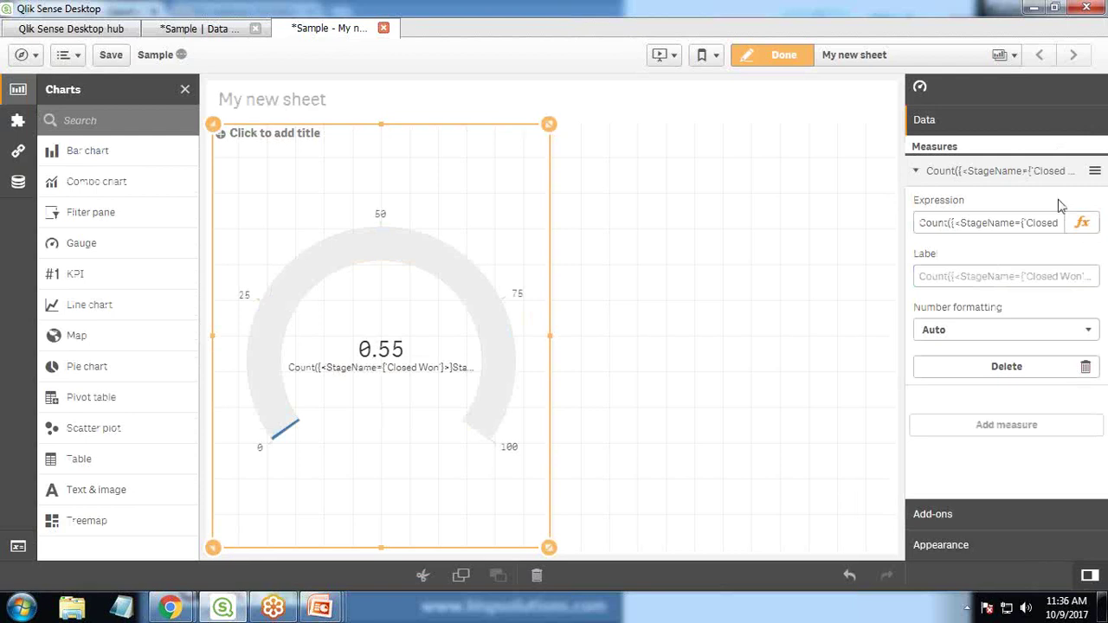
Label the gauge's measure "Won Opportunities %" and resize the gauge to be wider and shorter on the sheet
click(948, 273)
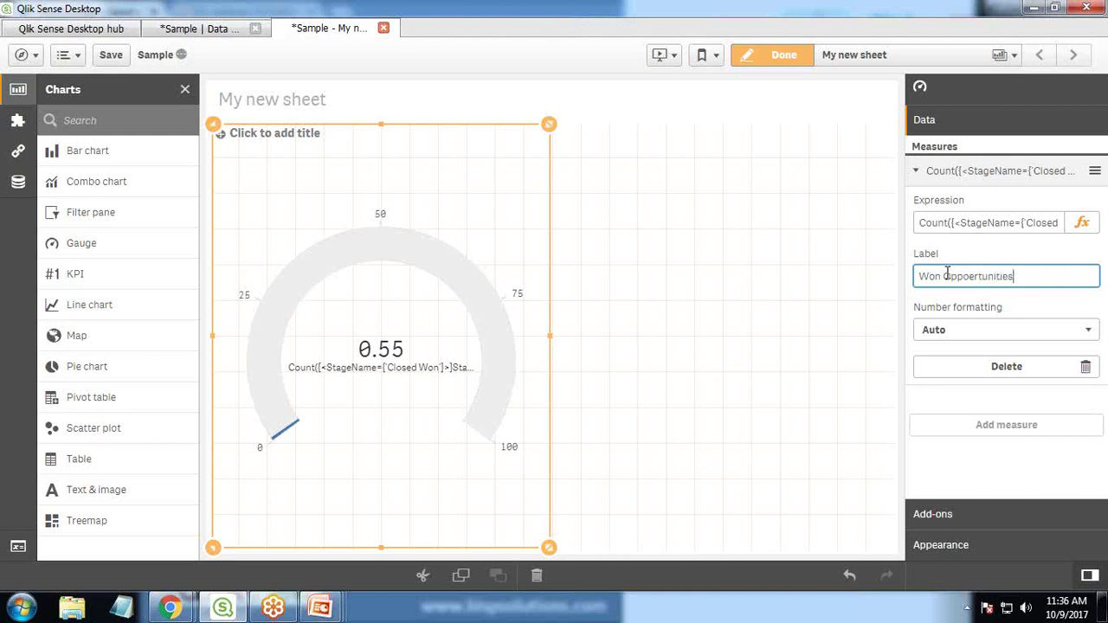
text(%)
key(Return)
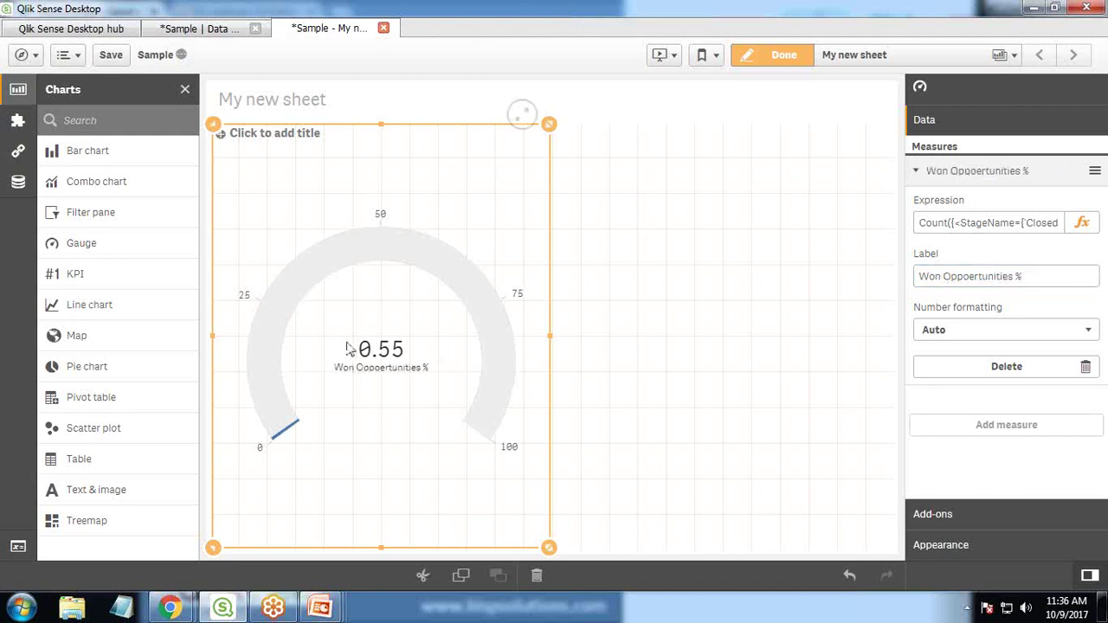
click(970, 277)
key(BackSpace)
click(713, 364)
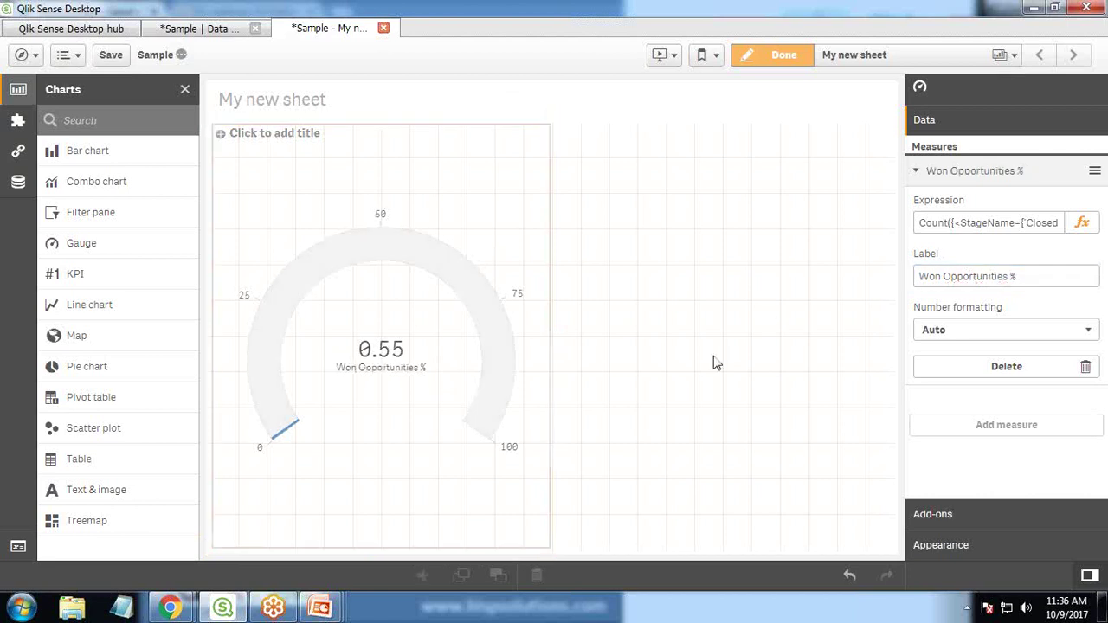
click(377, 363)
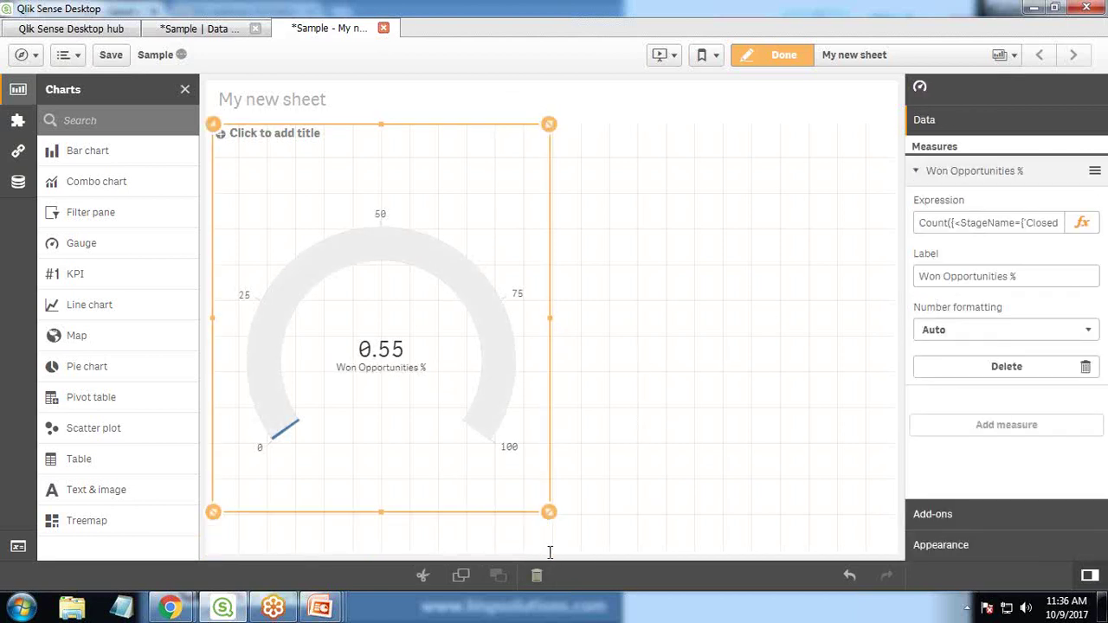
drag(549, 511, 633, 405)
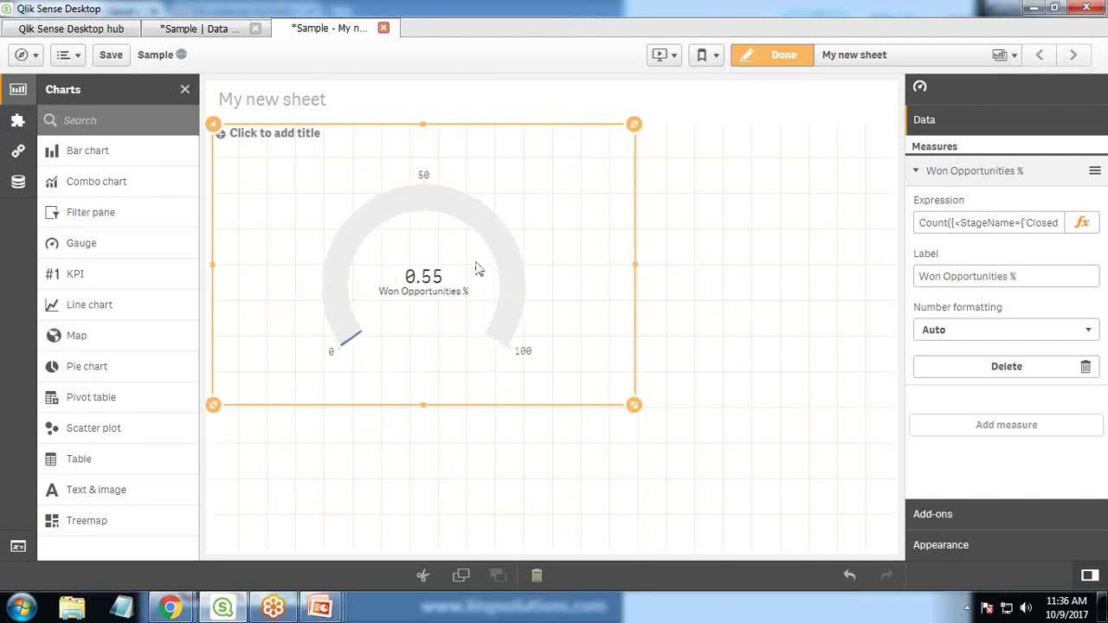
Examine the gauge's General and Presentation appearance settings, including titles, details, range limits and segment options
click(917, 170)
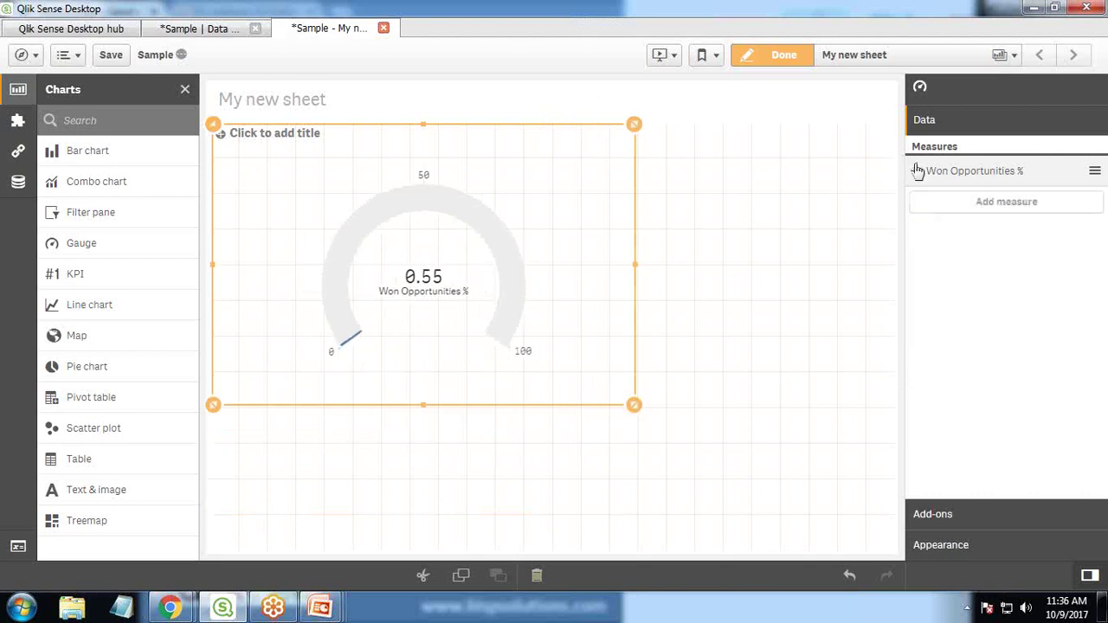
click(935, 548)
click(931, 222)
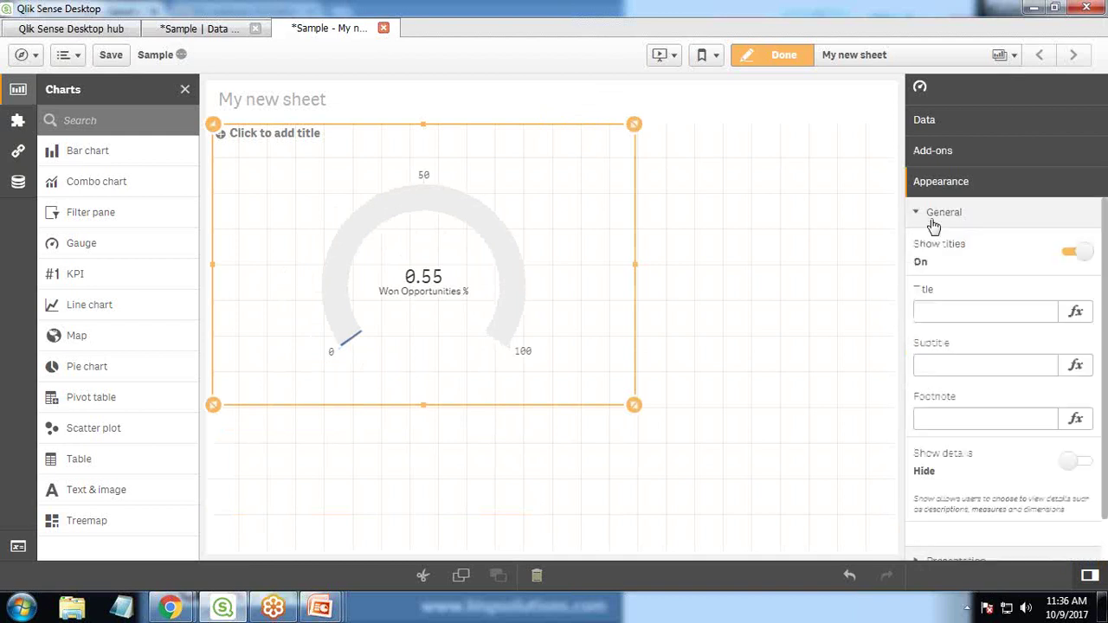
click(944, 311)
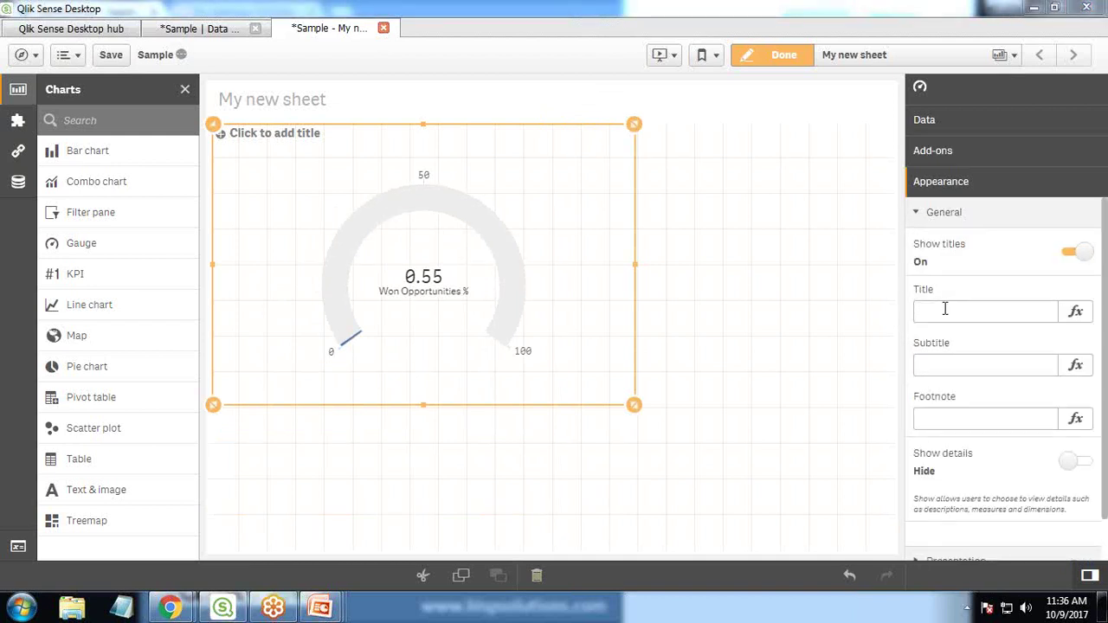
click(1078, 464)
click(1078, 463)
scroll(935, 450, down, 1)
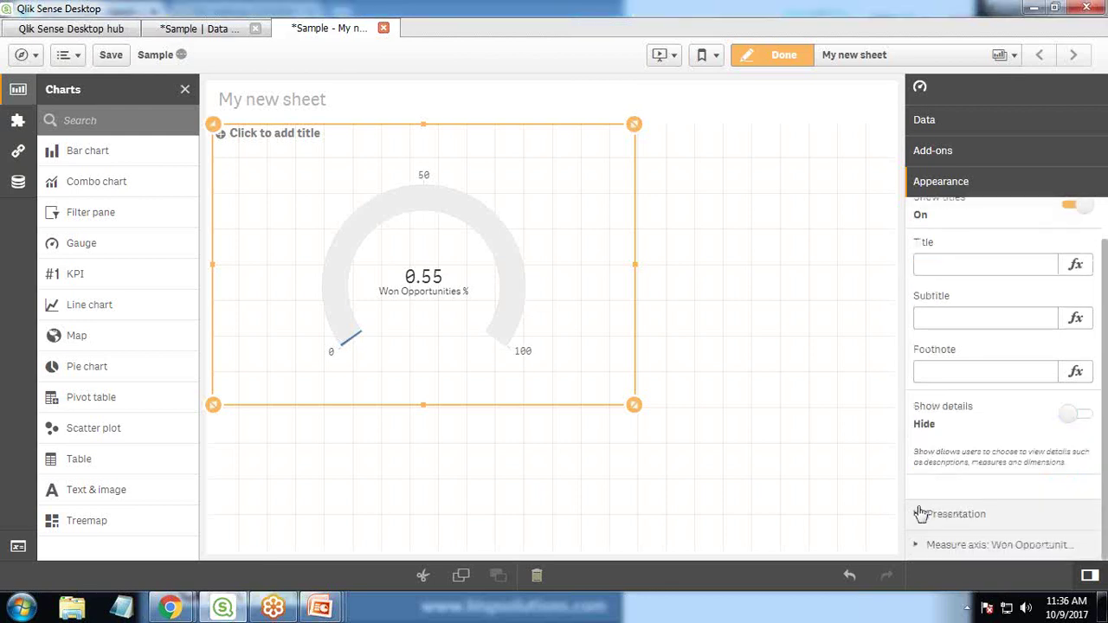
click(925, 515)
scroll(939, 415, down, 3)
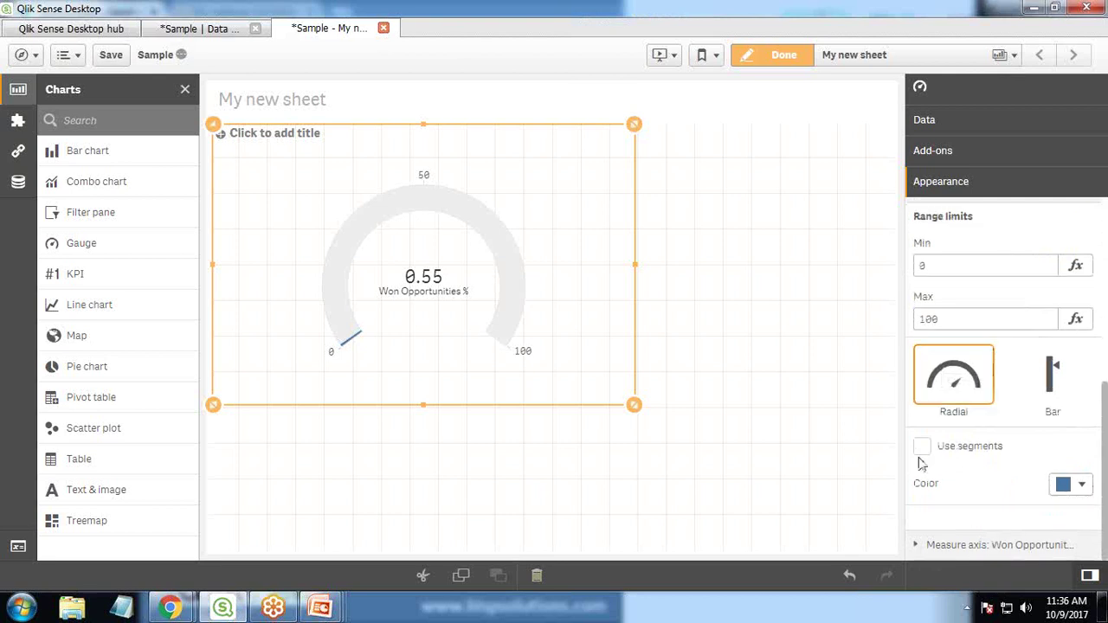
Set the Won Opportunities % measure's number formatting to Number with the simple 12.3% format
click(923, 122)
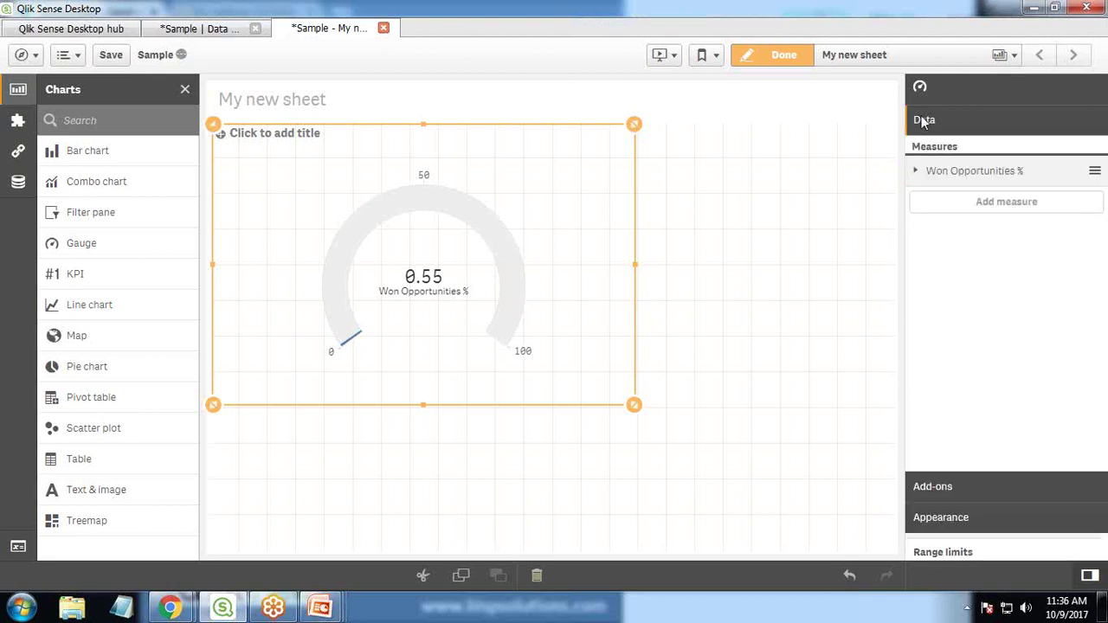
click(917, 171)
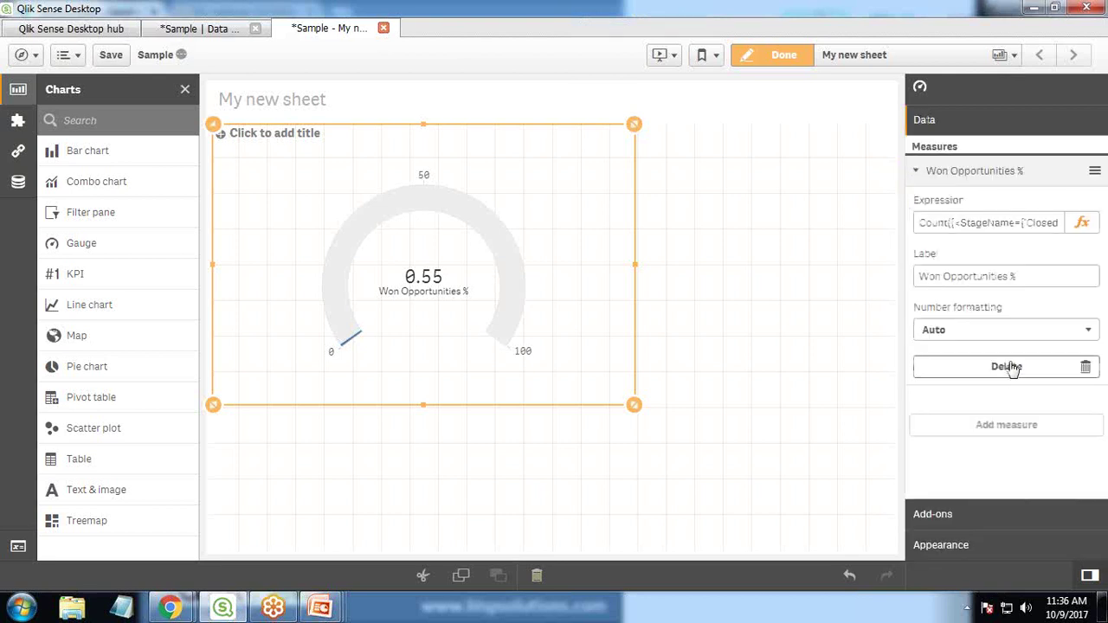
click(964, 340)
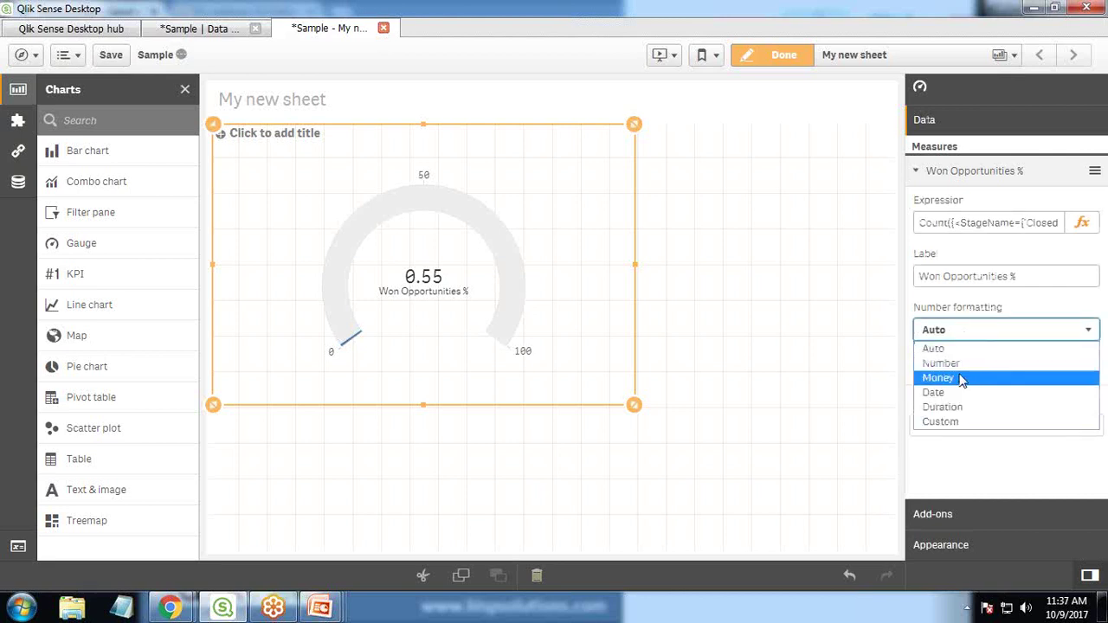
click(961, 364)
click(961, 412)
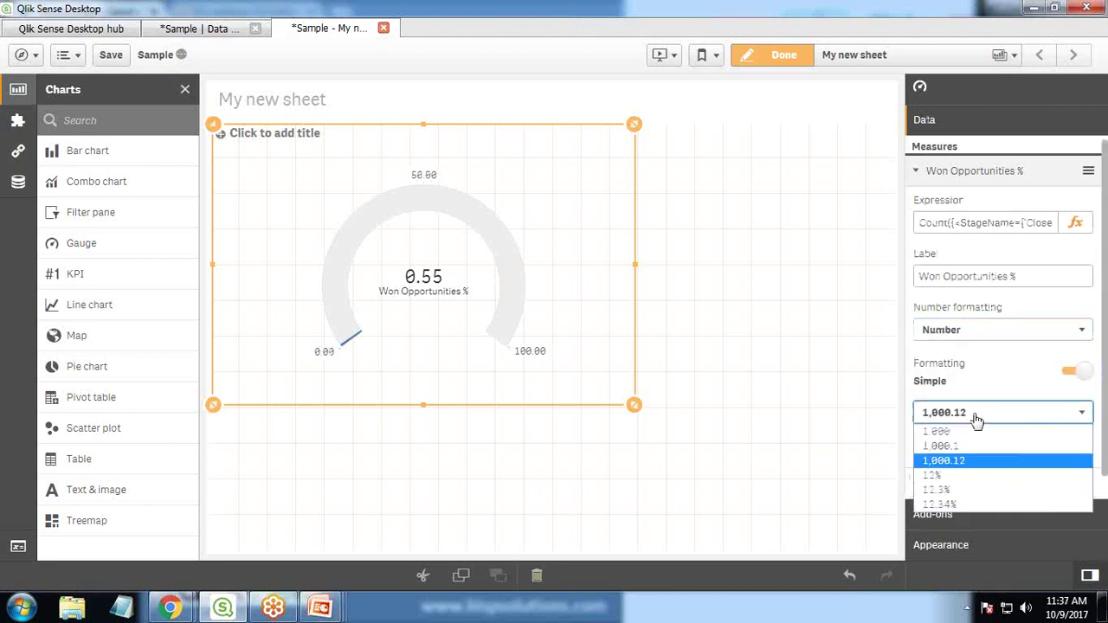
click(965, 491)
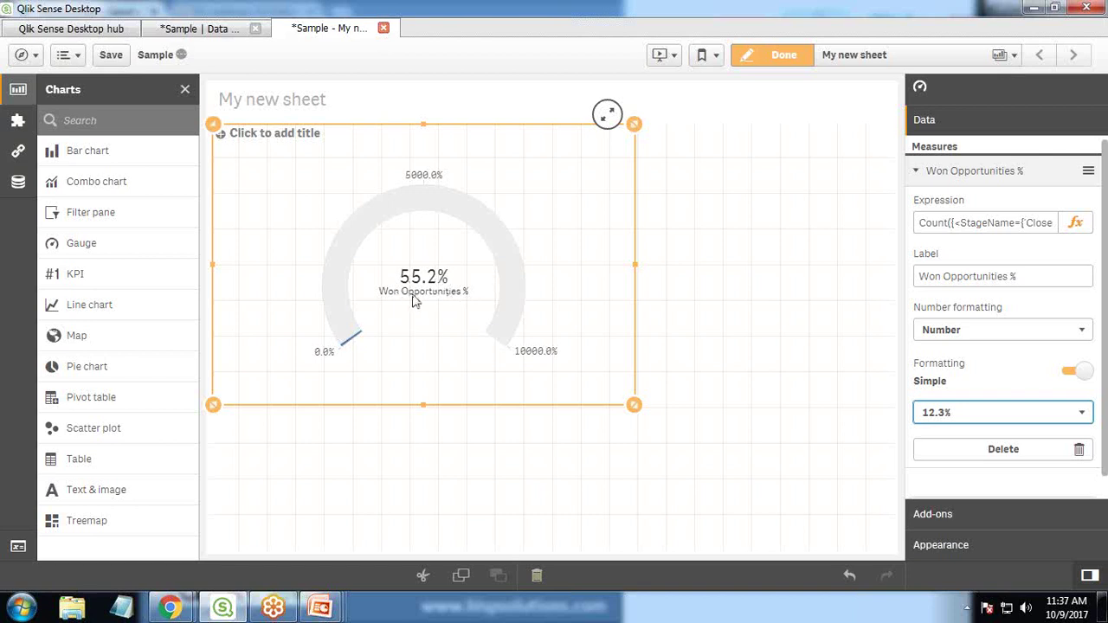
Set the gauge's range limits to a minimum of 0.01 and a maximum of 0.1
click(918, 172)
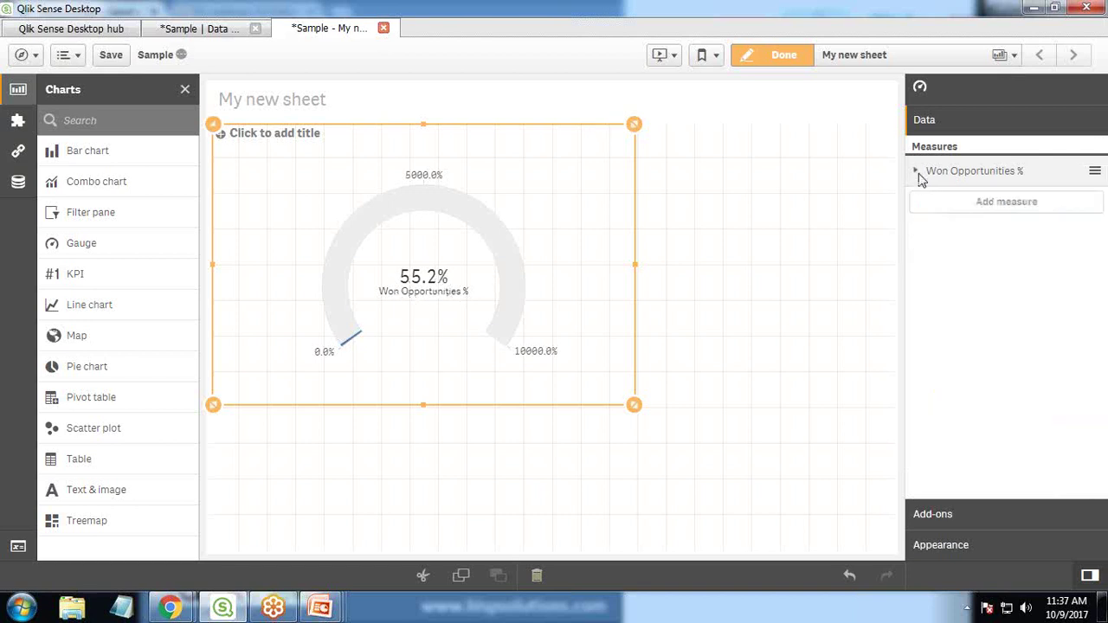
click(939, 546)
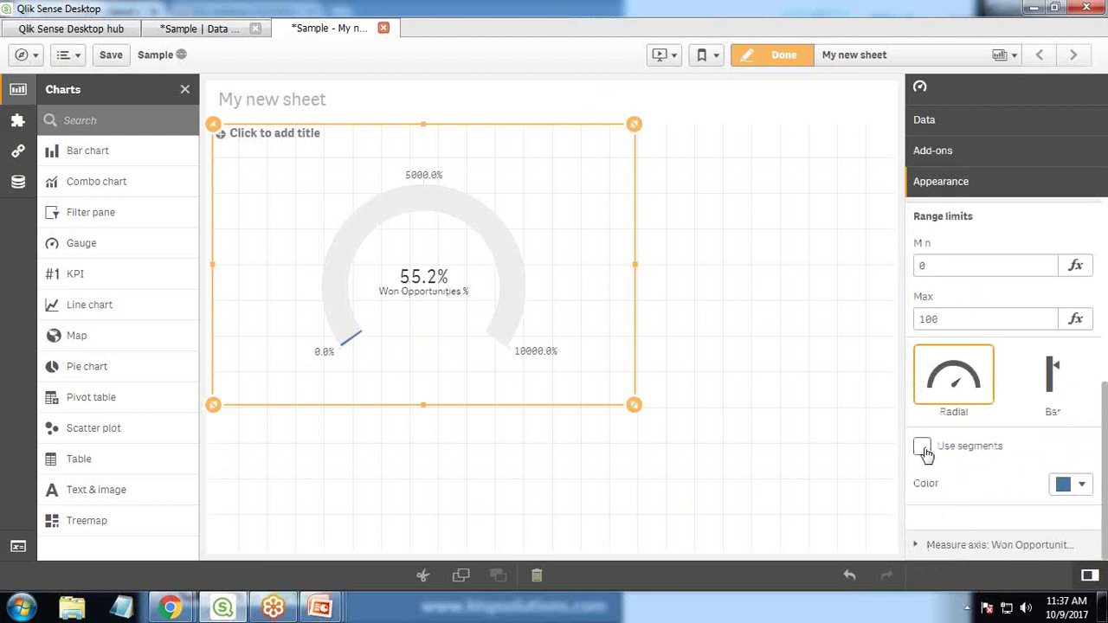
scroll(969, 305, up, 2)
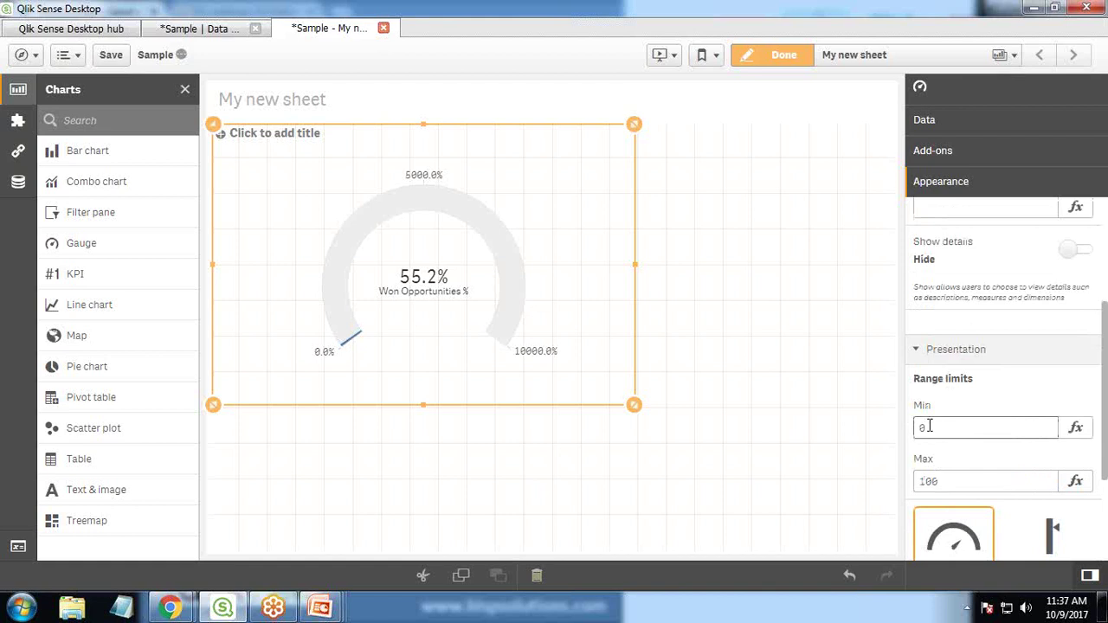
click(933, 426)
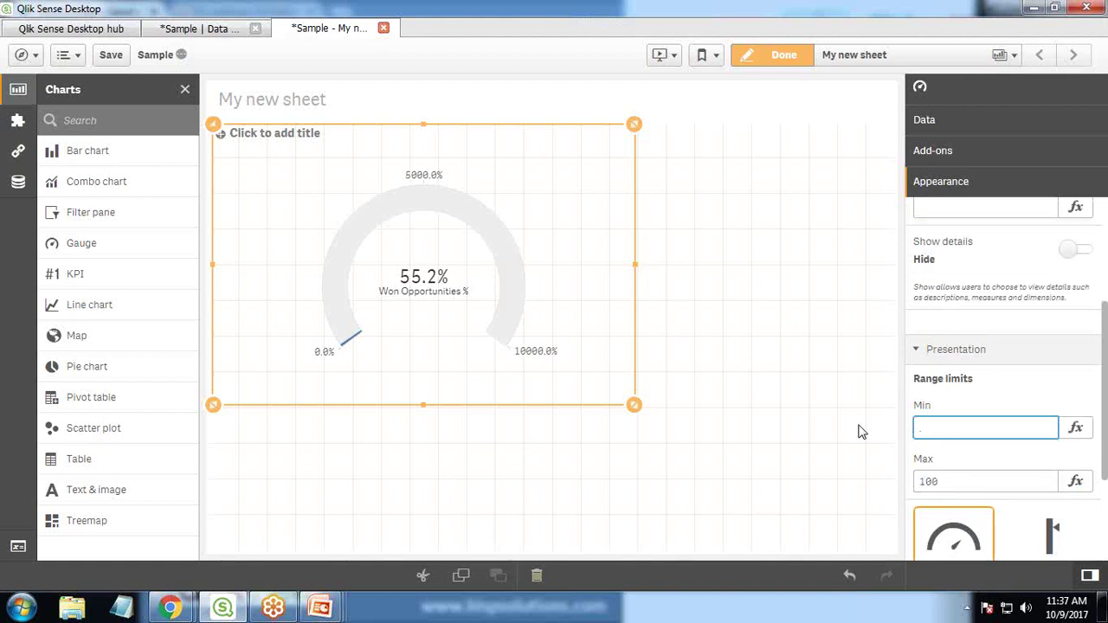
text(1)
click(929, 487)
key(BackSpace)
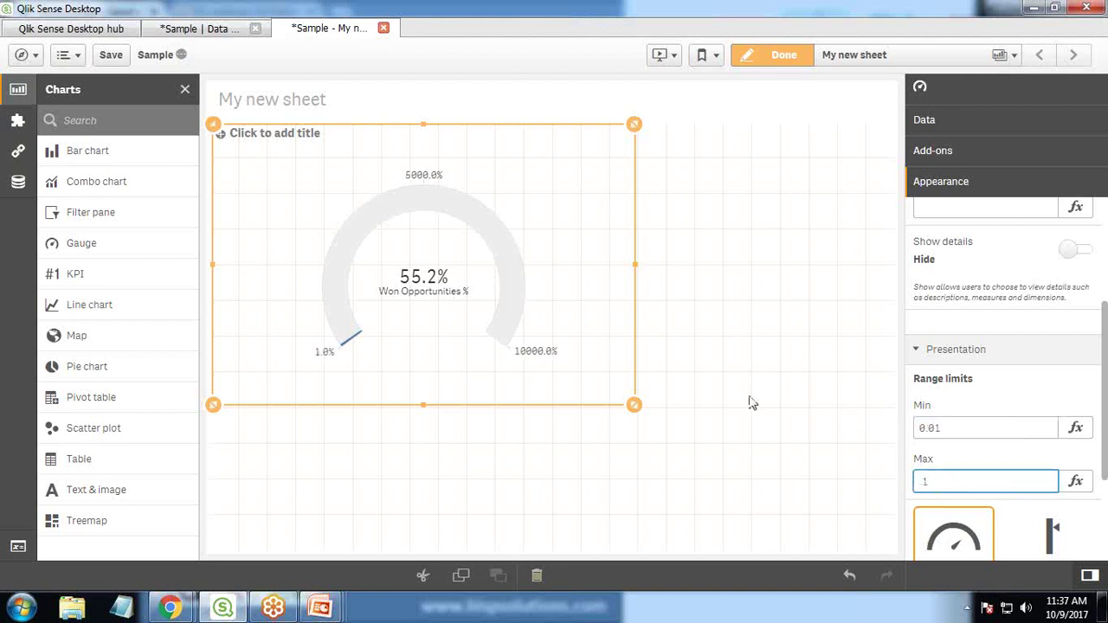
click(795, 483)
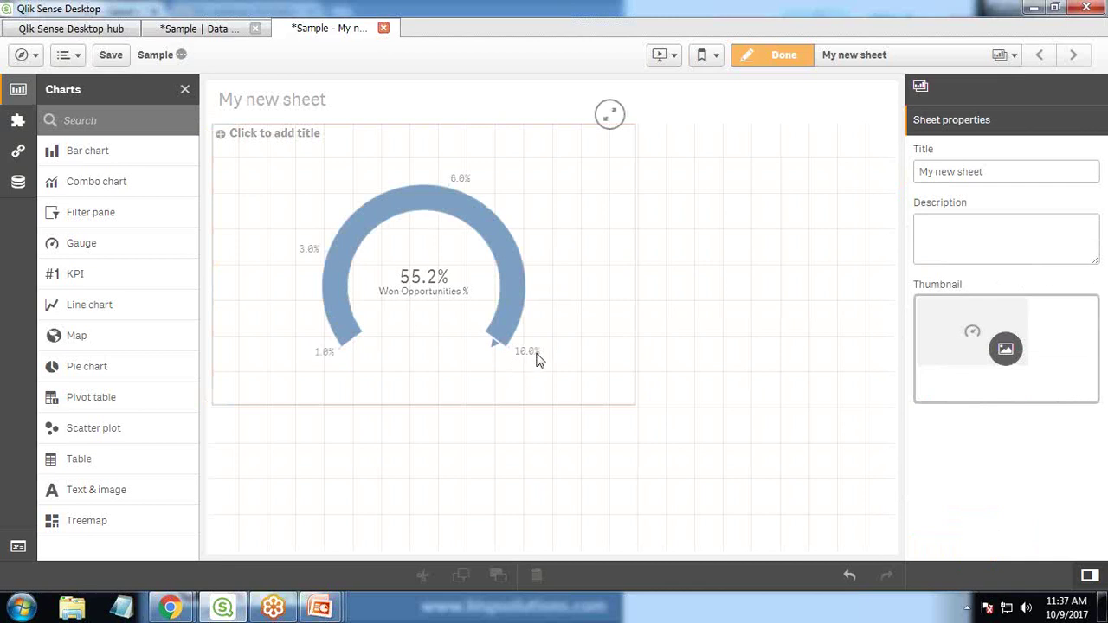
Set the gauge's range limits to a minimum of 0.1 and a maximum of 1
click(377, 277)
scroll(1074, 447, down, 5)
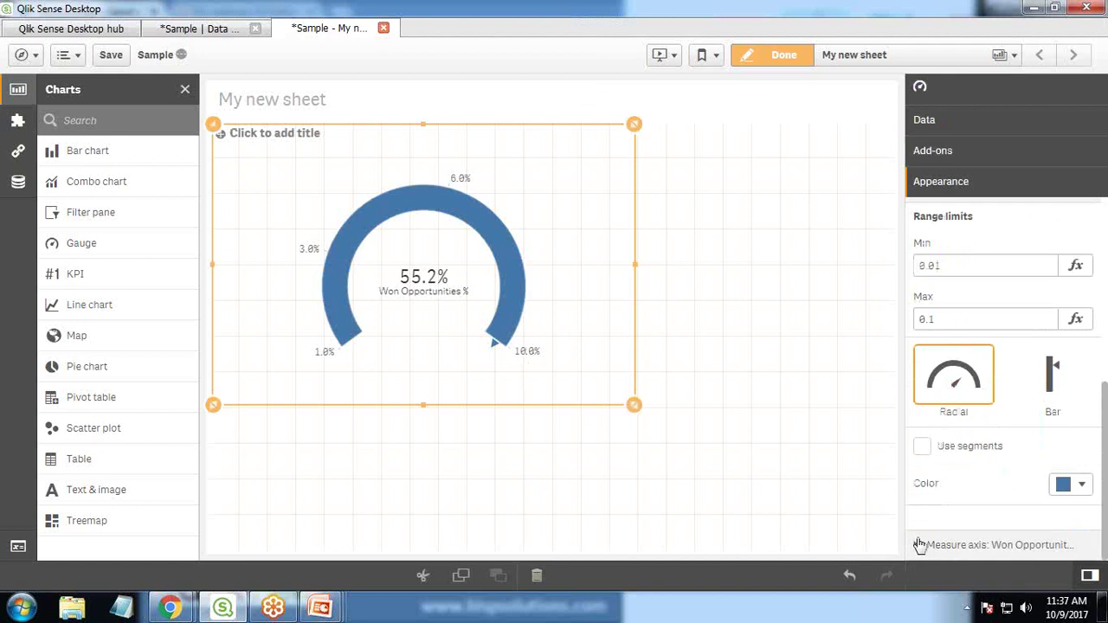
scroll(945, 294, up, 1)
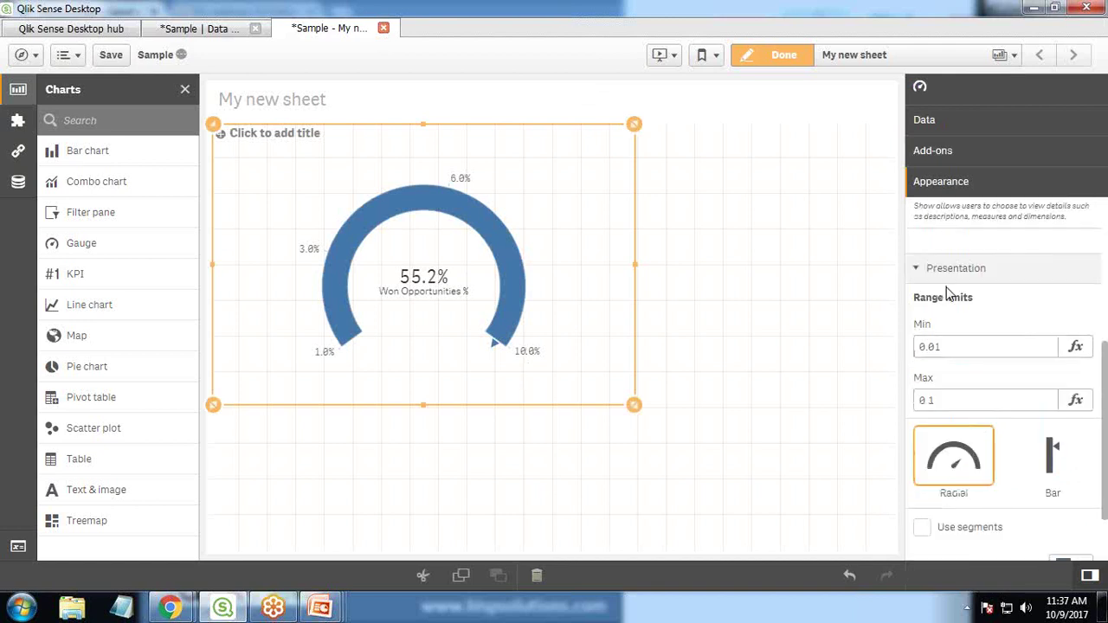
click(933, 348)
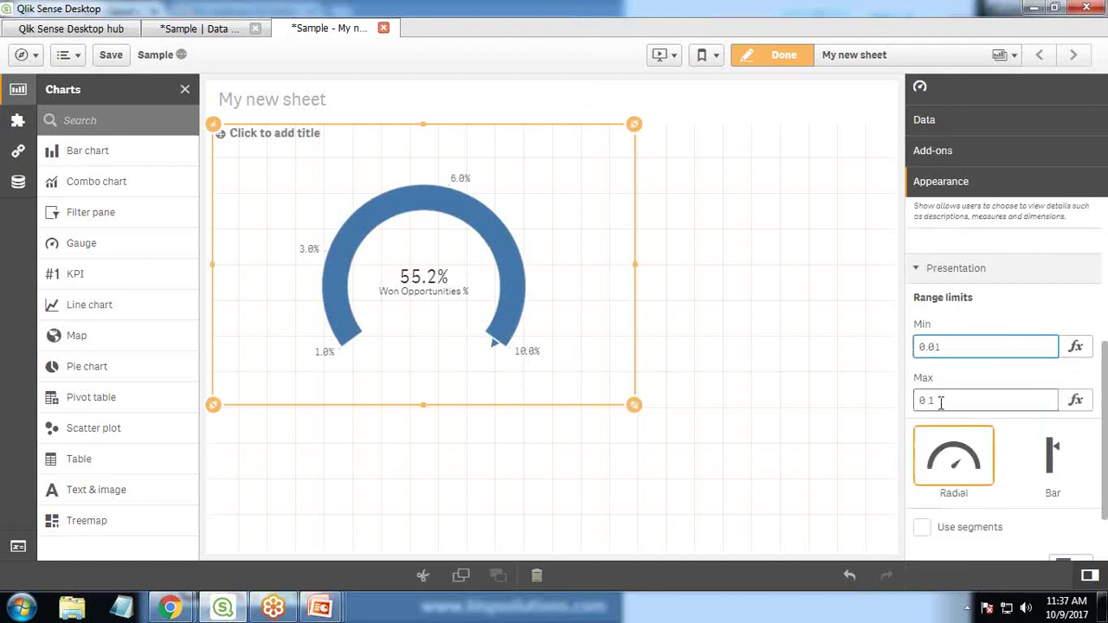
click(1009, 213)
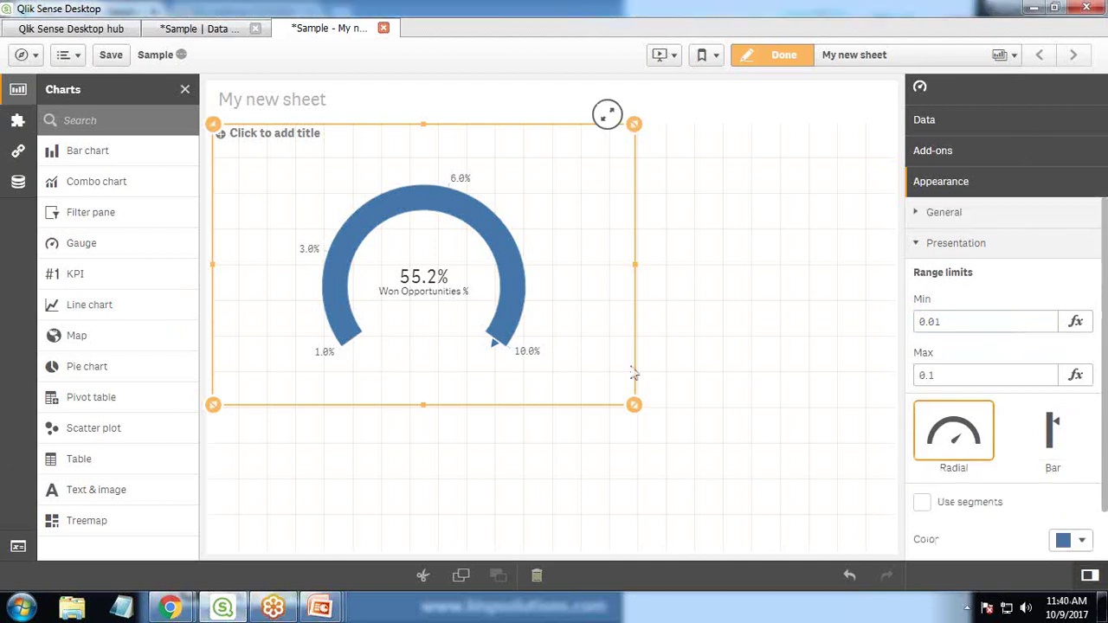
click(923, 321)
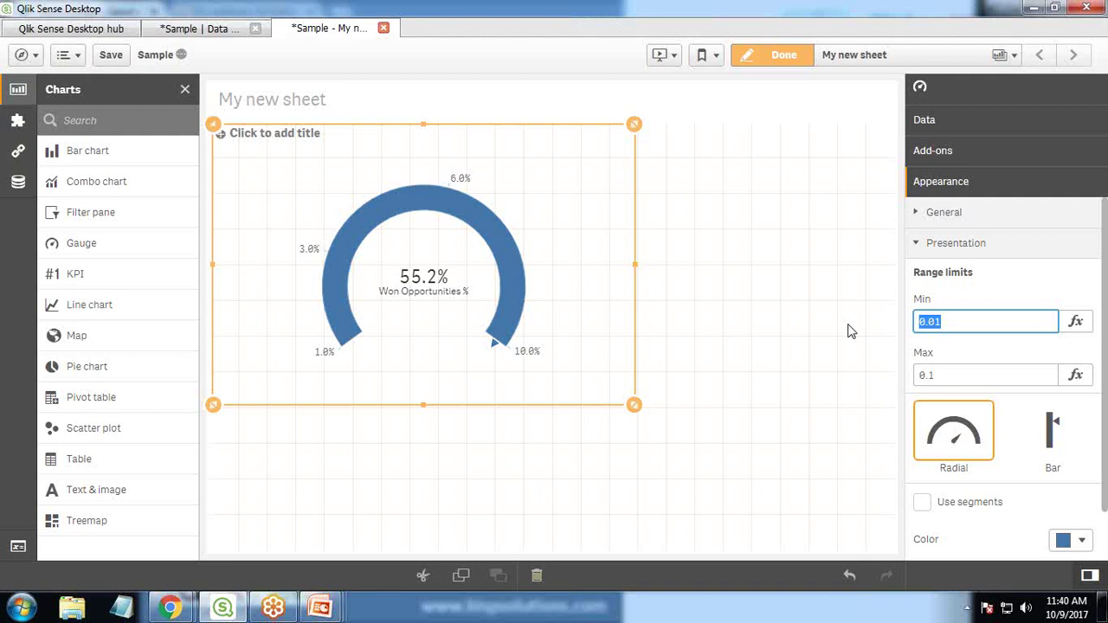
key(BackSpace)
click(919, 373)
text(1)
click(498, 342)
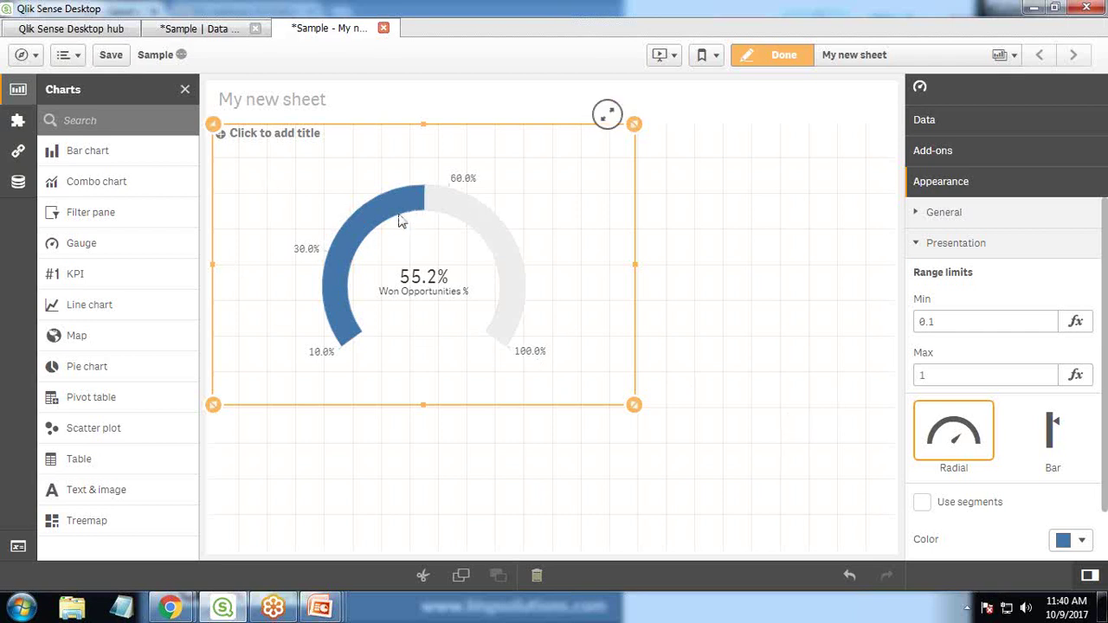
Enable segments for the radial gauge and add three segment limits
click(922, 503)
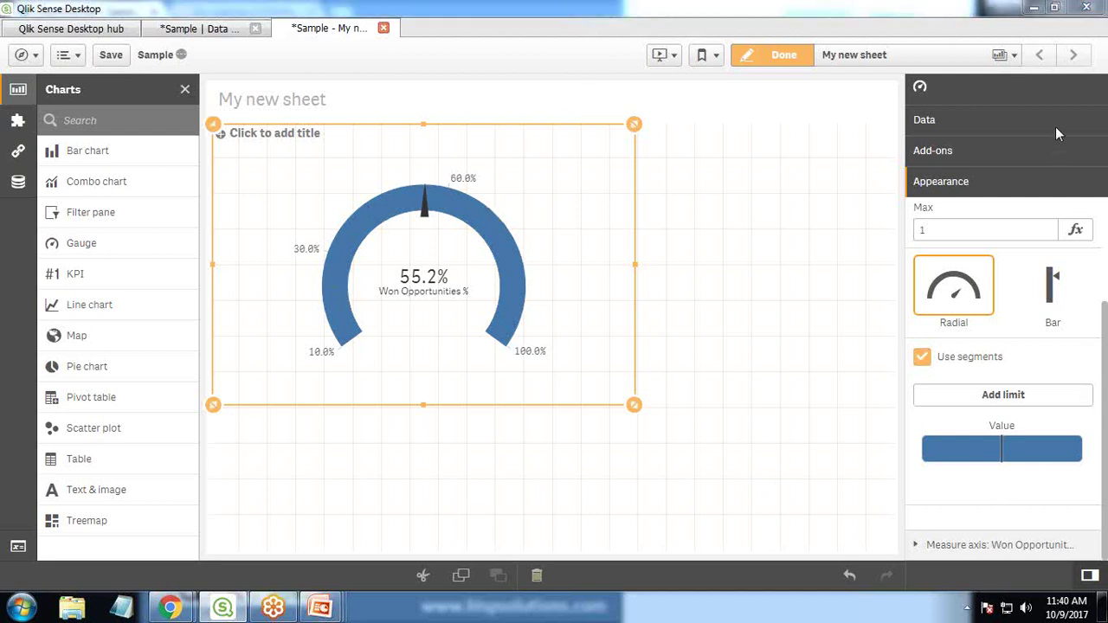
click(976, 395)
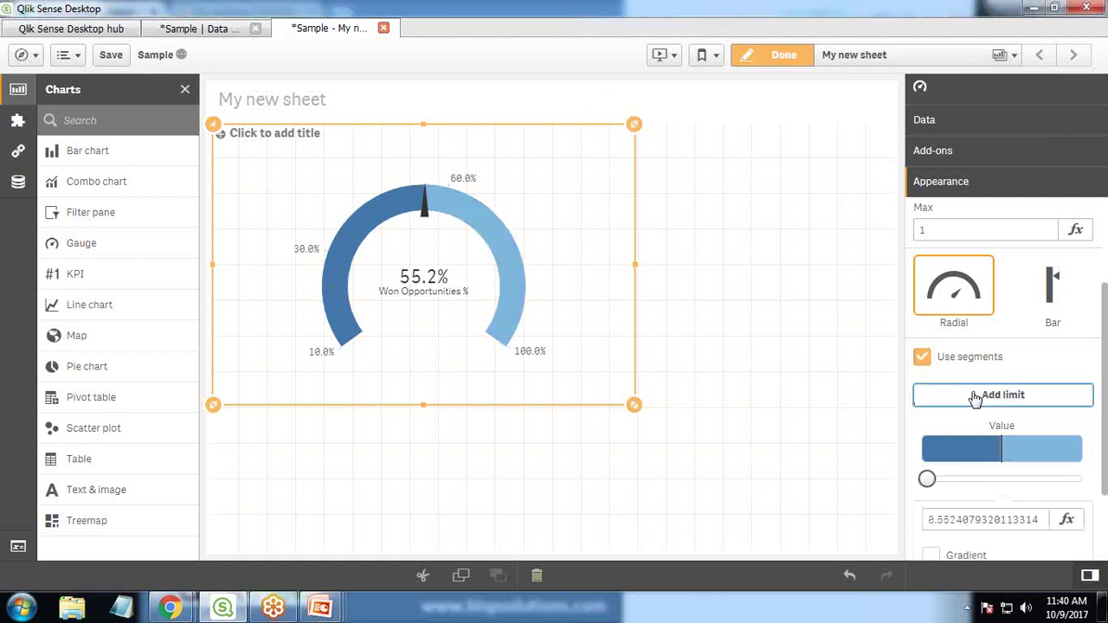
click(976, 396)
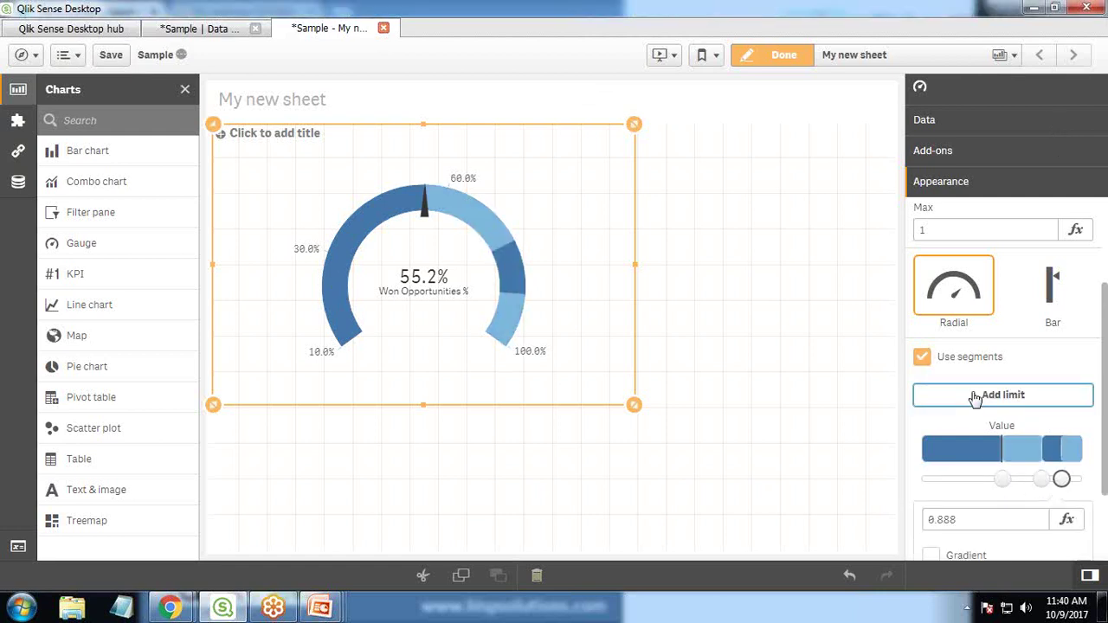
Reposition the gauge's segment limits, moving the lowest to about 0.31 and the middle one to about 0.63
drag(1002, 479, 975, 485)
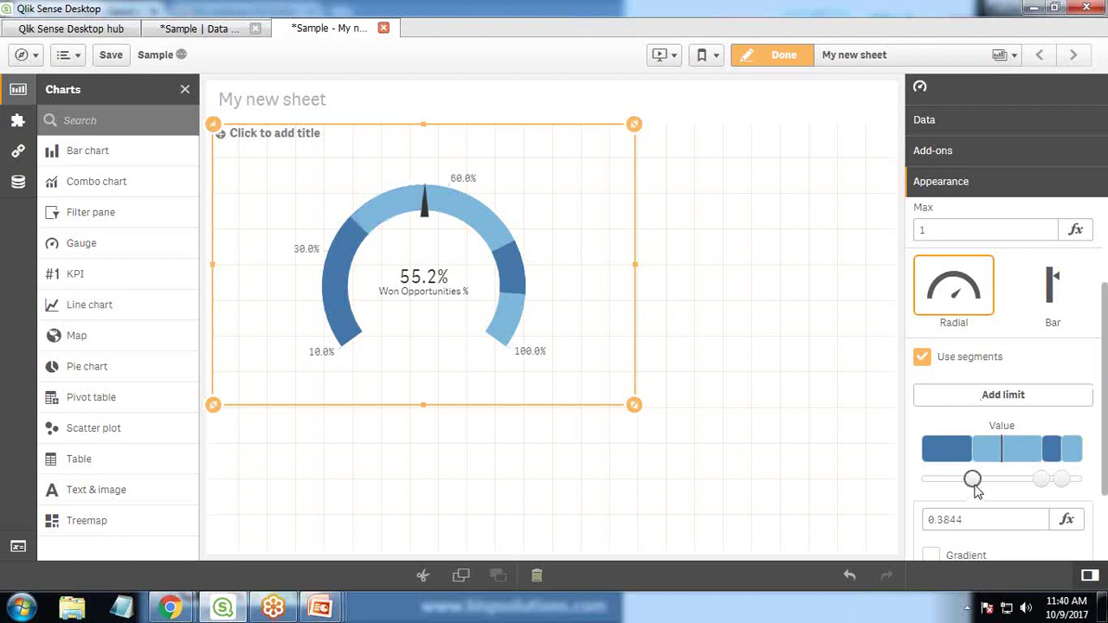
mouse_move(1042, 479)
mouse_down()
mouse_move(1015, 479)
mouse_move(1049, 480)
mouse_up()
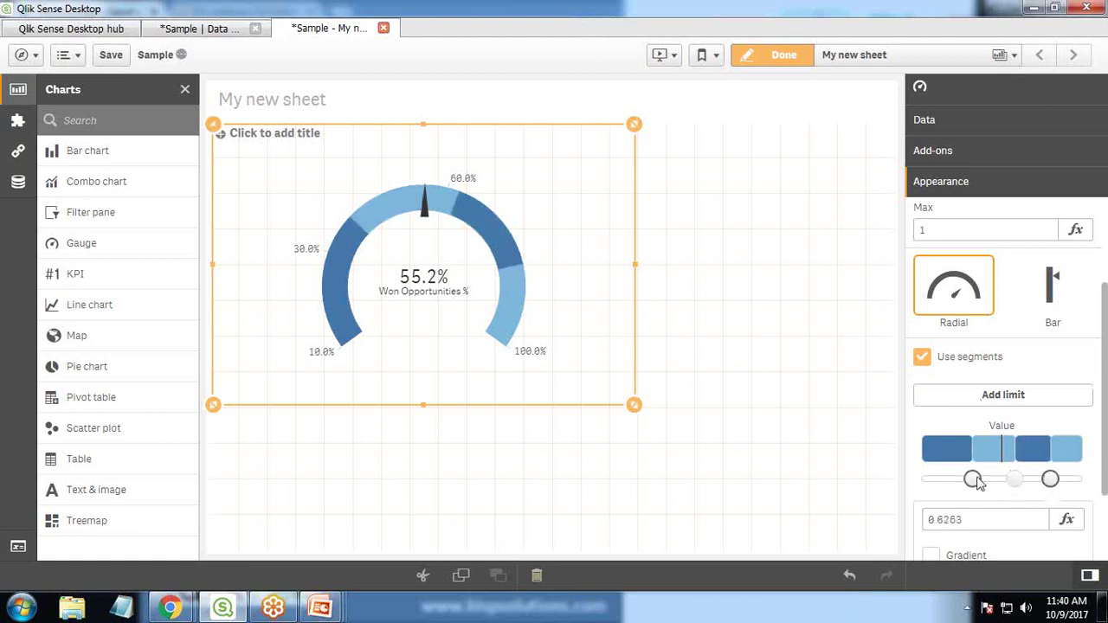
drag(973, 481, 960, 481)
Color the gauge's lowest segment red and the second segment orange
click(941, 448)
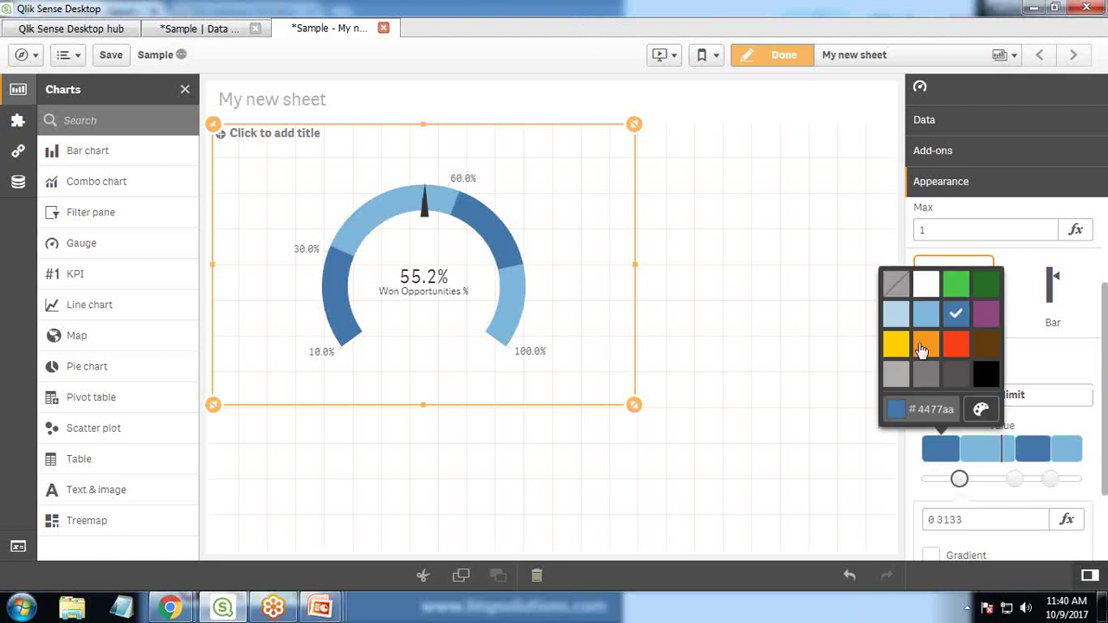
click(956, 346)
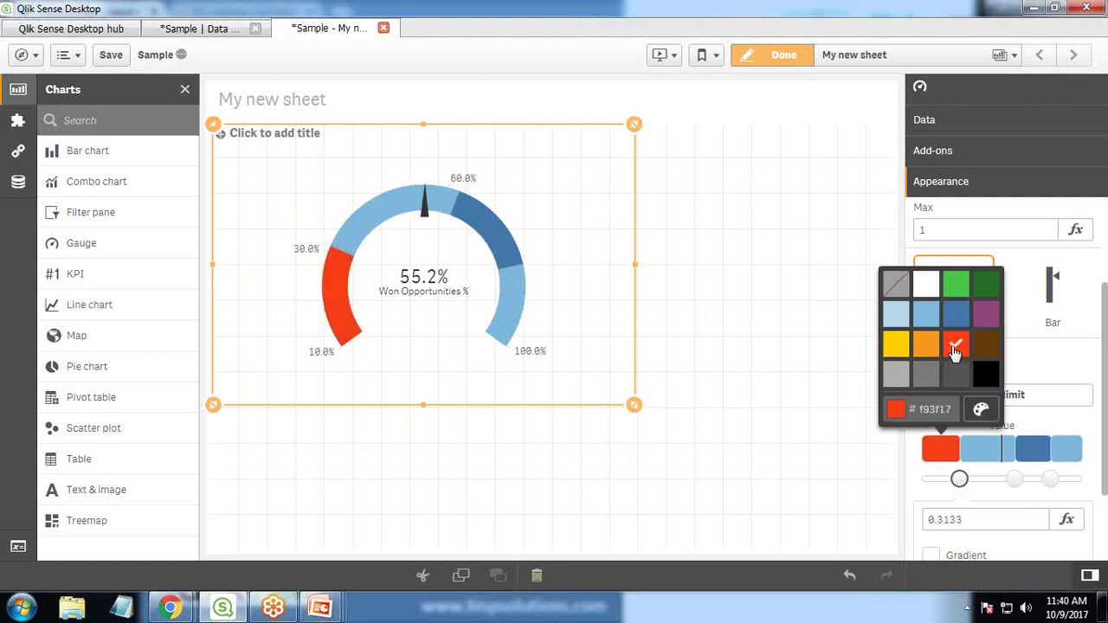
click(979, 458)
click(981, 457)
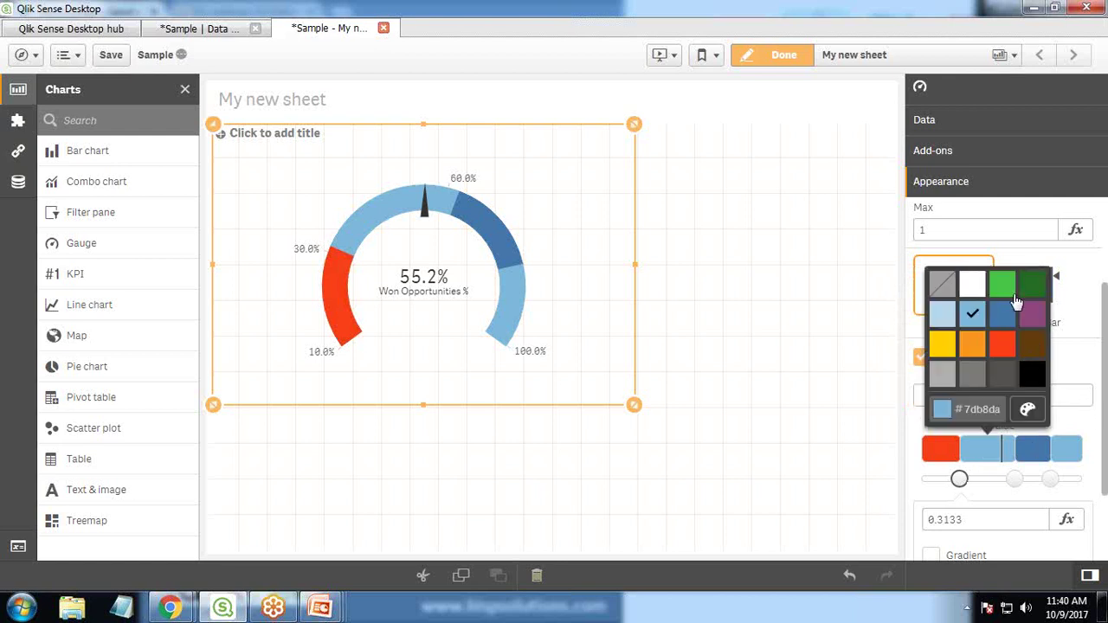
click(975, 349)
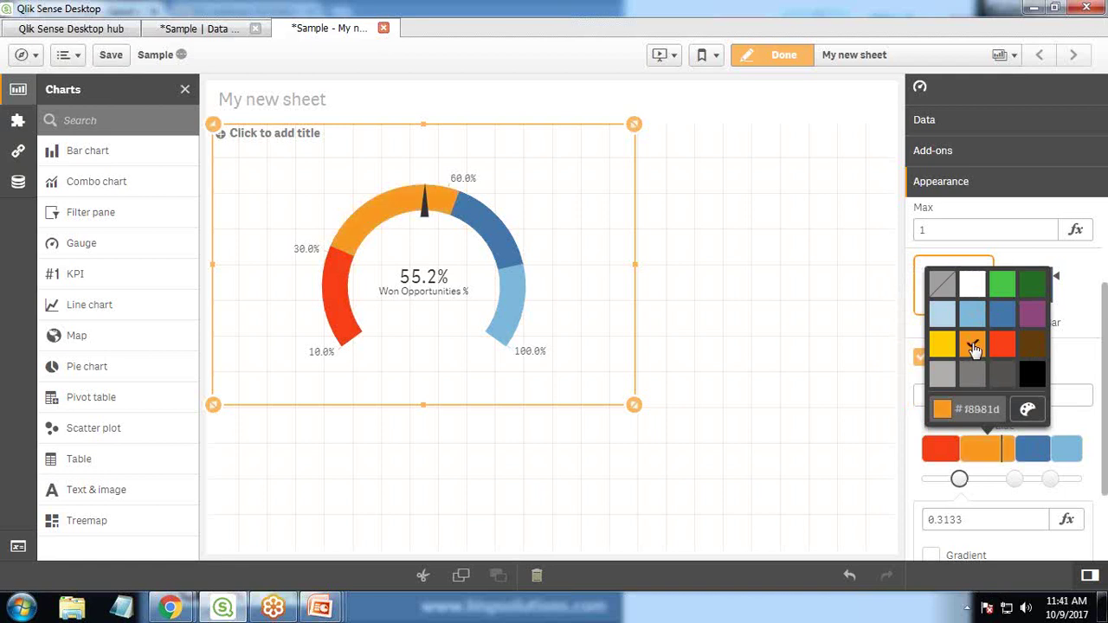
Add a fourth segment limit to the gauge and move the third limit to about 0.80
click(1090, 404)
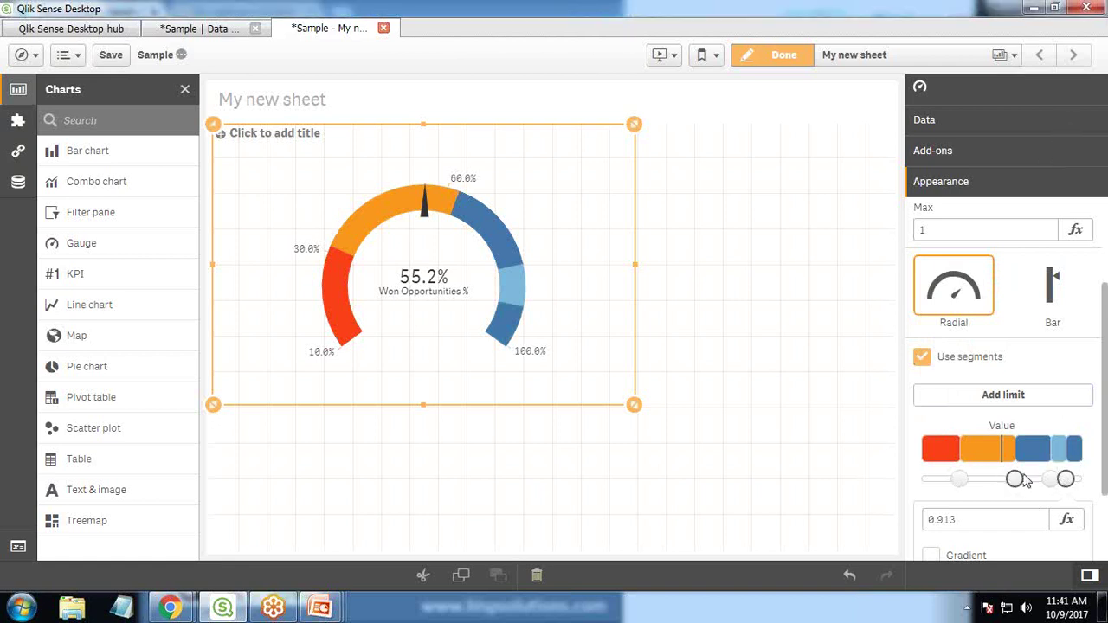
drag(1051, 480, 1046, 480)
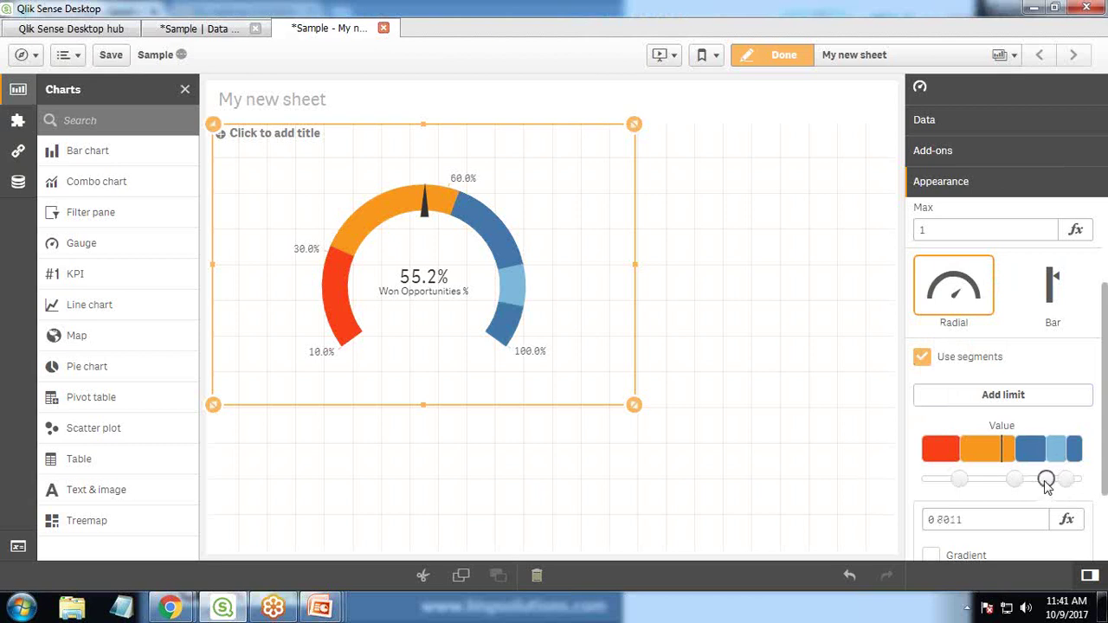
Color the gauge's third segment yellow
click(1031, 452)
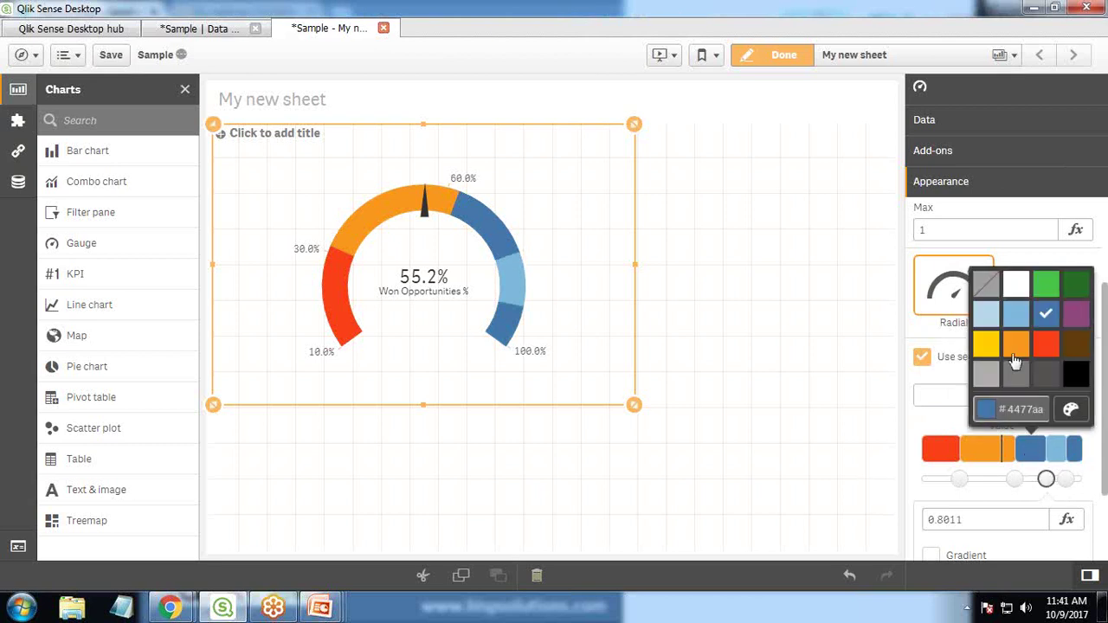
click(1045, 345)
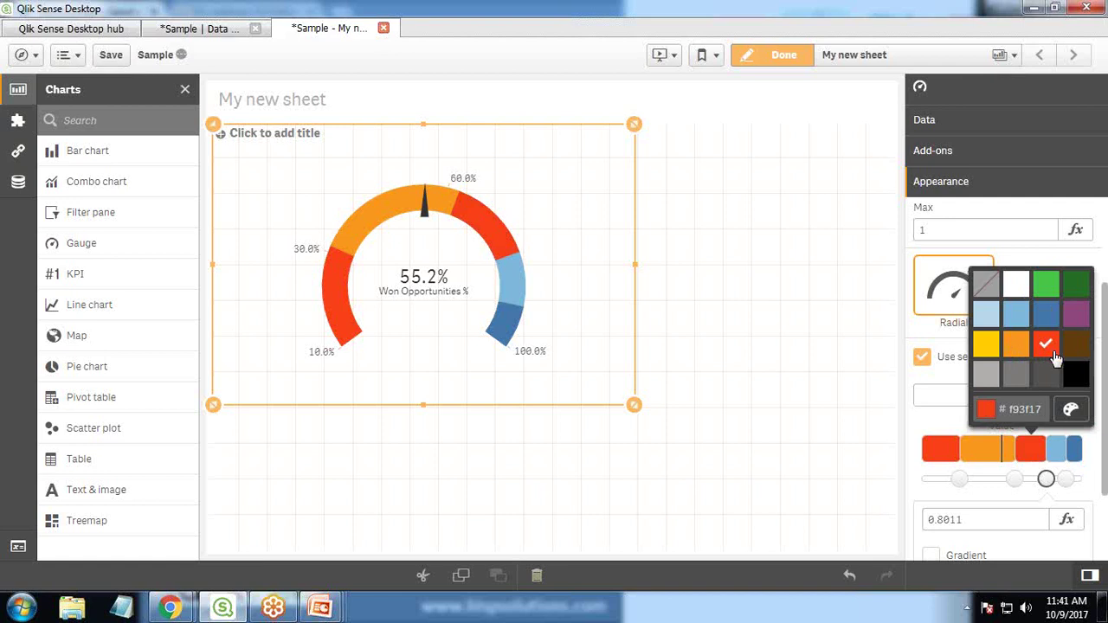
click(989, 345)
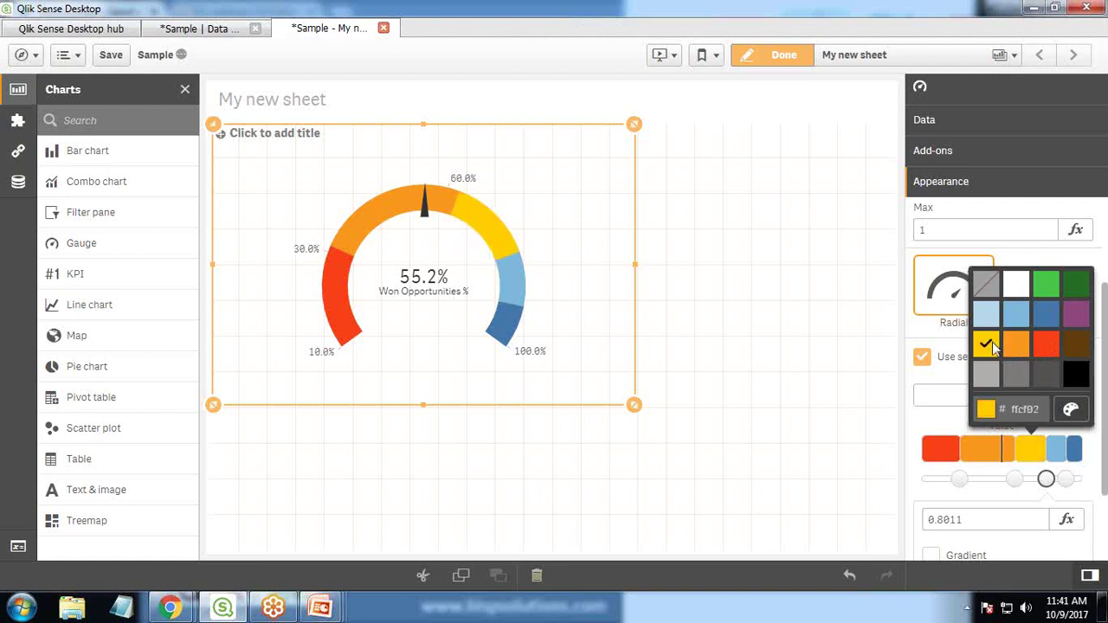
Move the gauge's third segment limit up to about 0.91 and color the last segment dark green
click(1061, 463)
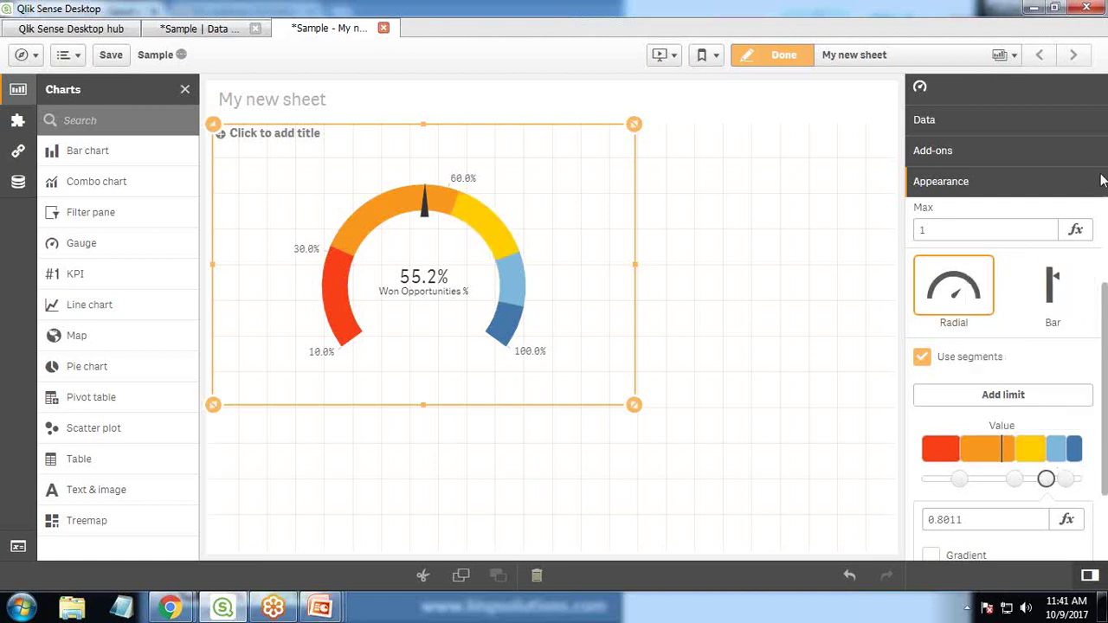
click(1058, 459)
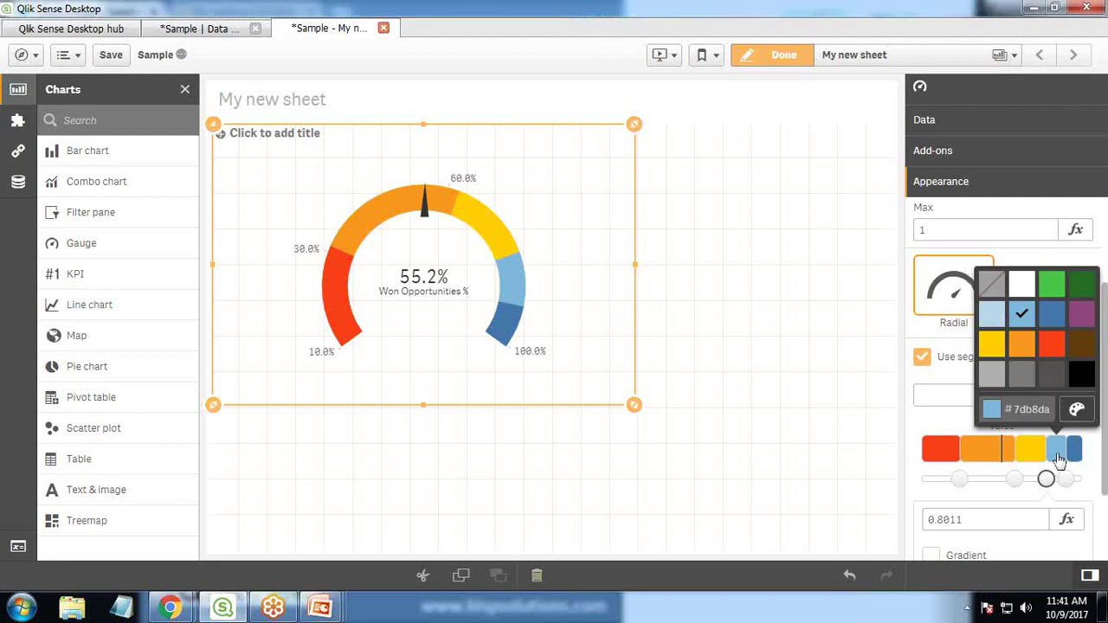
drag(1046, 479, 1071, 484)
click(1076, 452)
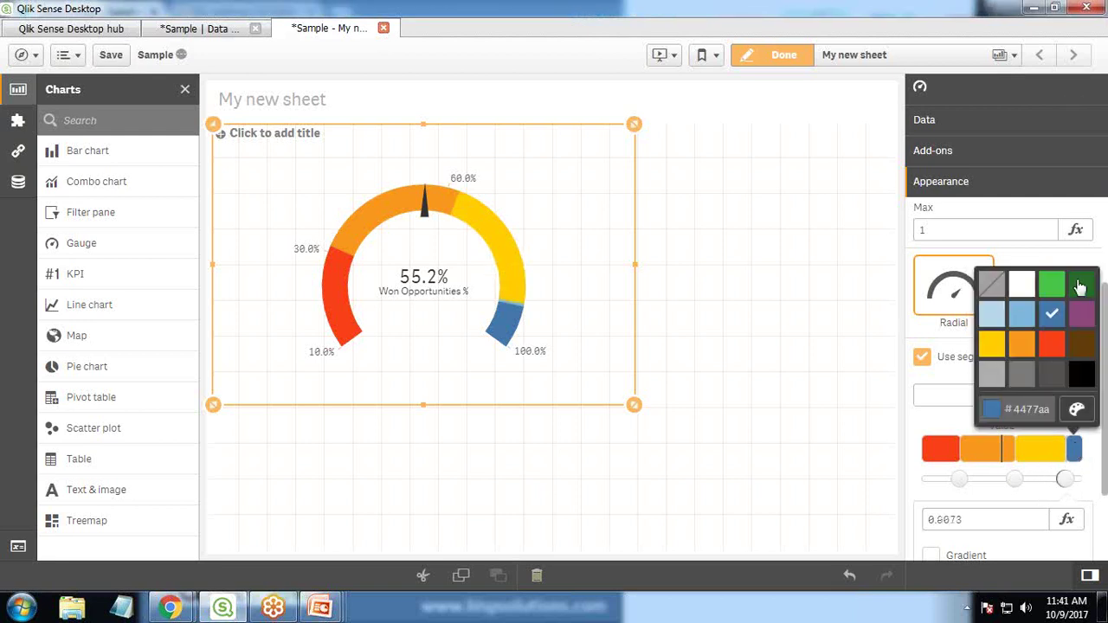
click(1081, 286)
Enable the gradient for the gauge's third segment limit at 0.9073
scroll(935, 489, down, 2)
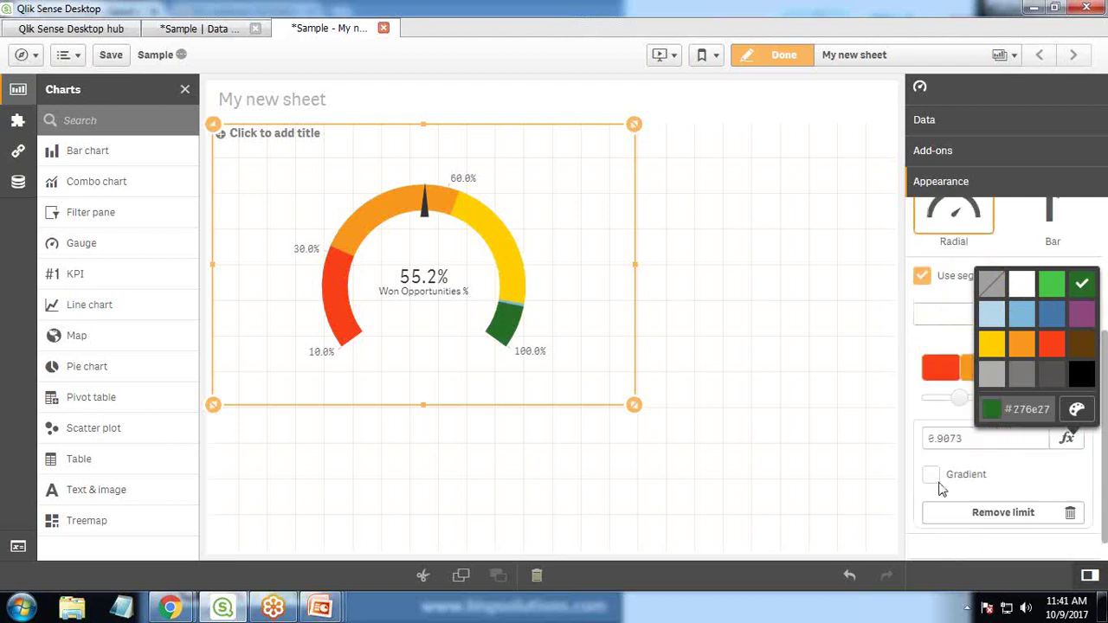
click(937, 372)
click(936, 373)
click(932, 477)
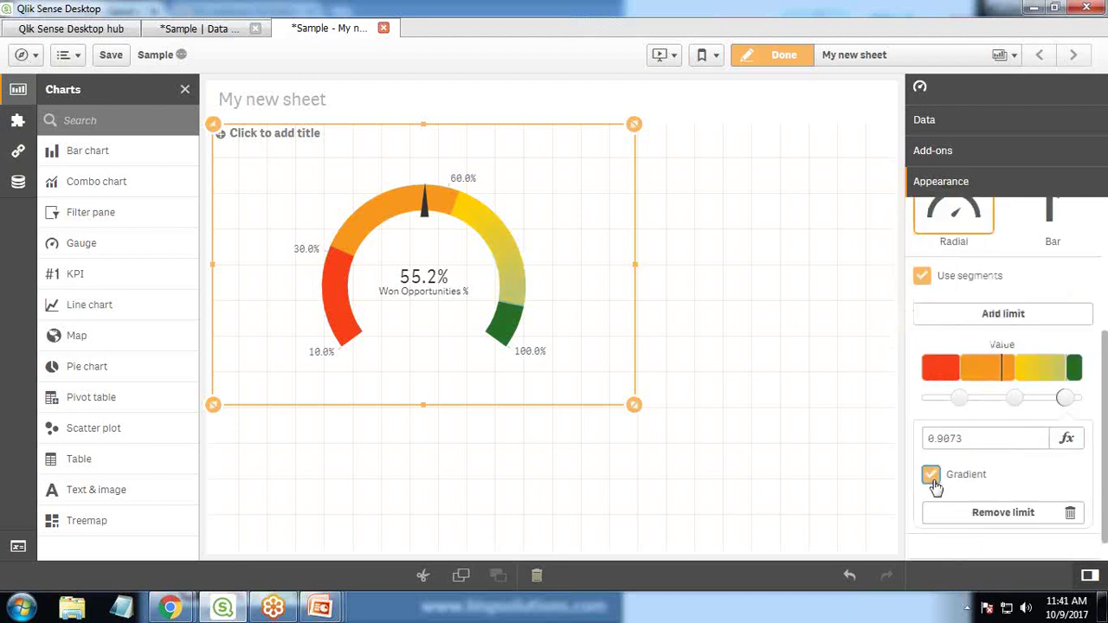
click(981, 370)
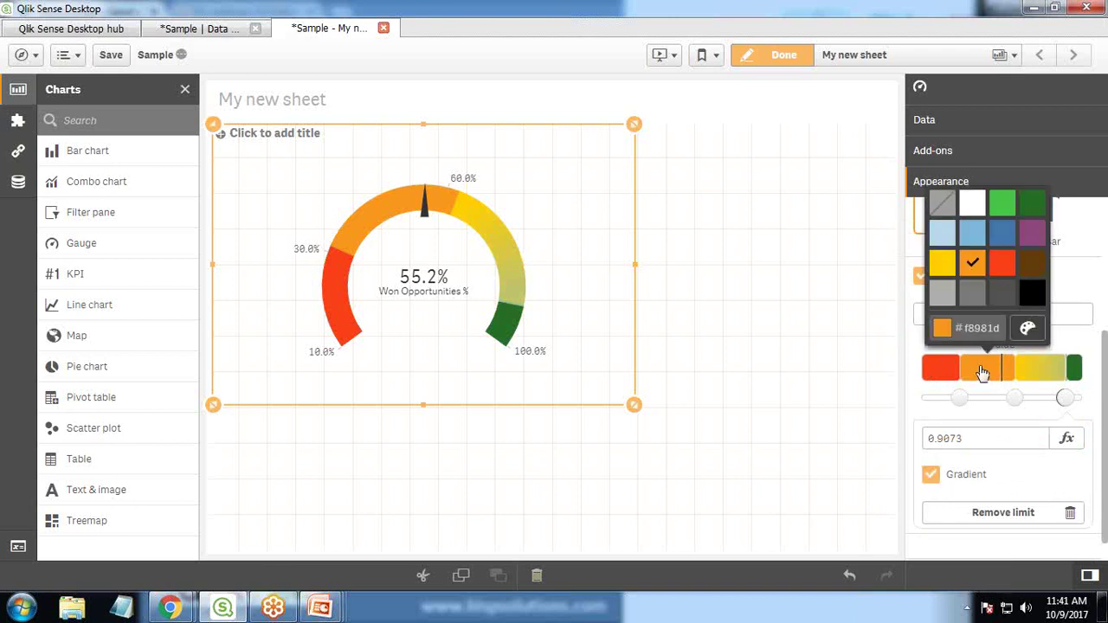
click(1039, 374)
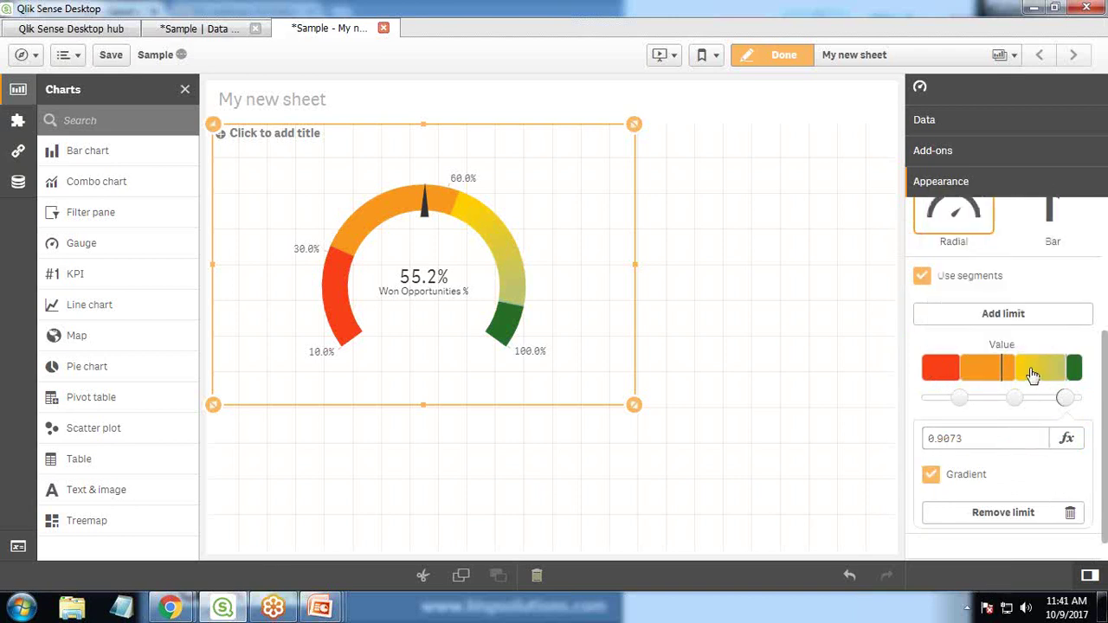
click(821, 466)
click(513, 305)
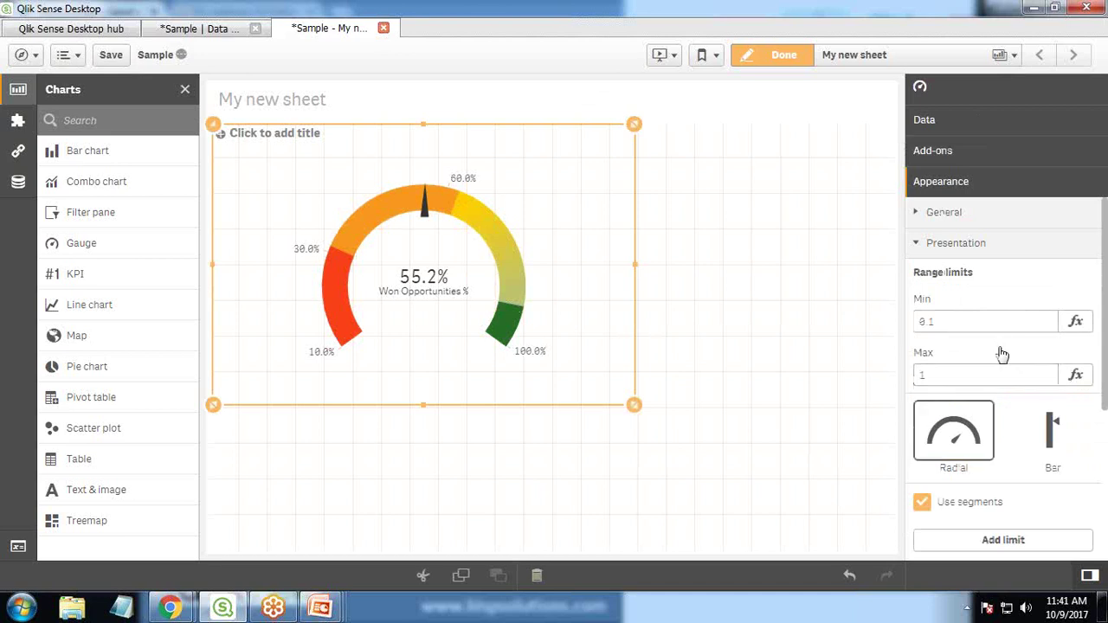
Enable the gradient for the gauge's highest segment limit at 0.913
scroll(1000, 355, down, 2)
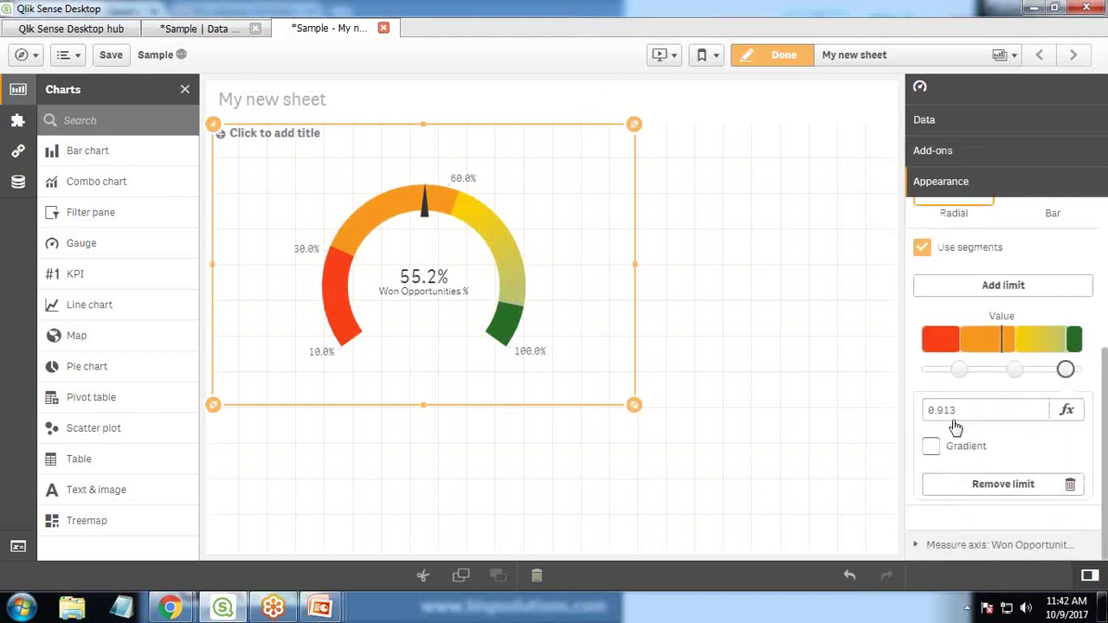
click(932, 447)
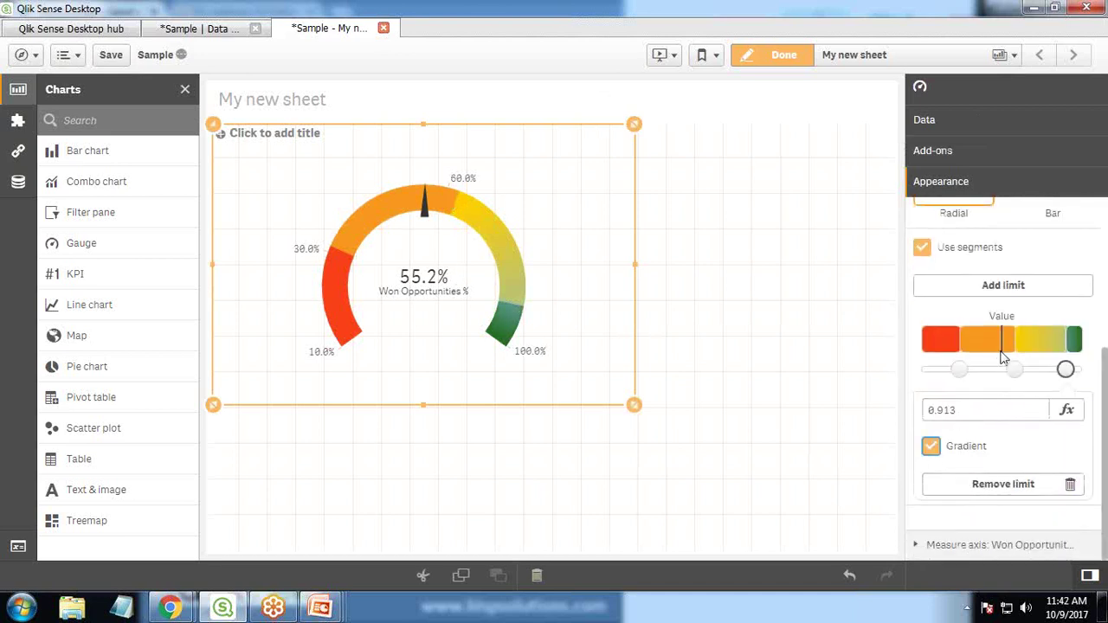
click(1042, 346)
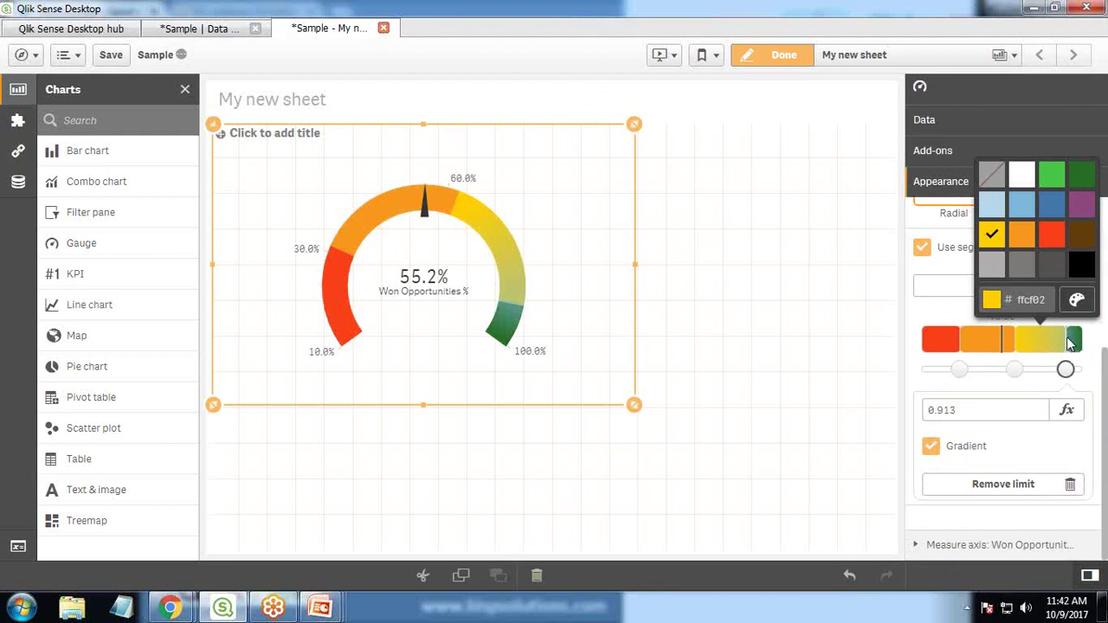
click(853, 467)
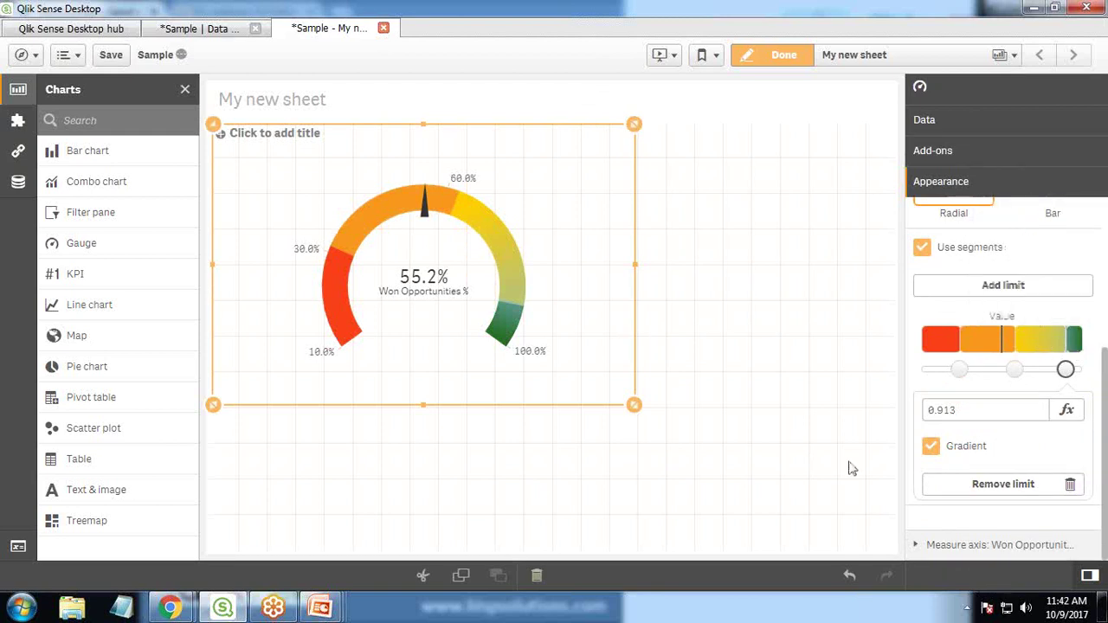
Lower the gauge's third segment limit, then set the second limit to about 0.59 with its gradient enabled
click(607, 138)
scroll(1068, 391, down, 3)
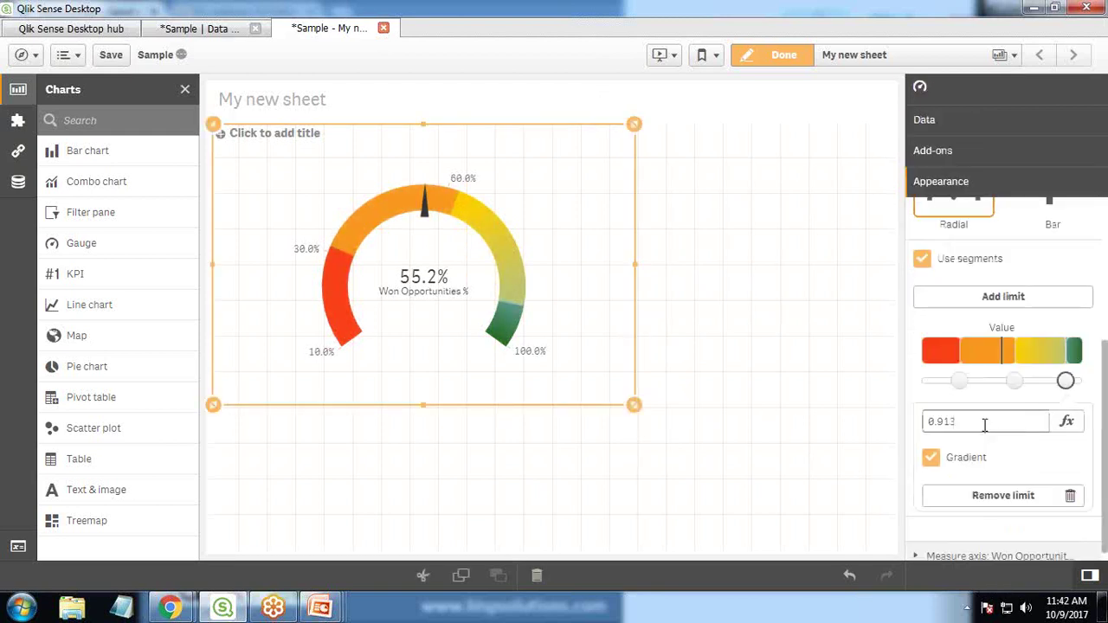
click(1043, 357)
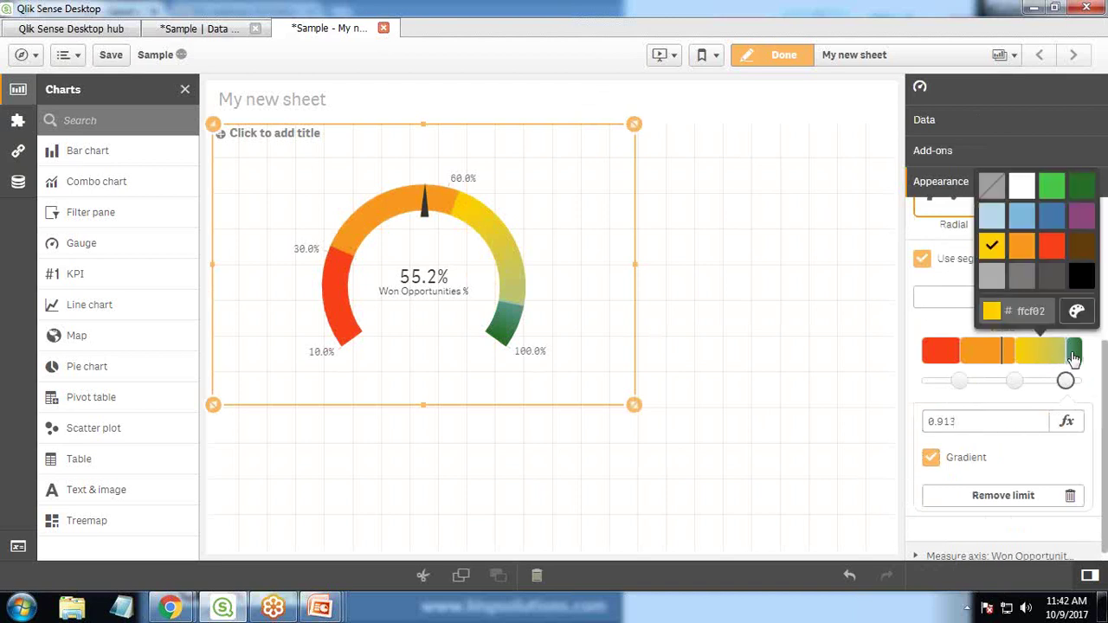
click(1077, 361)
drag(1066, 382, 1008, 383)
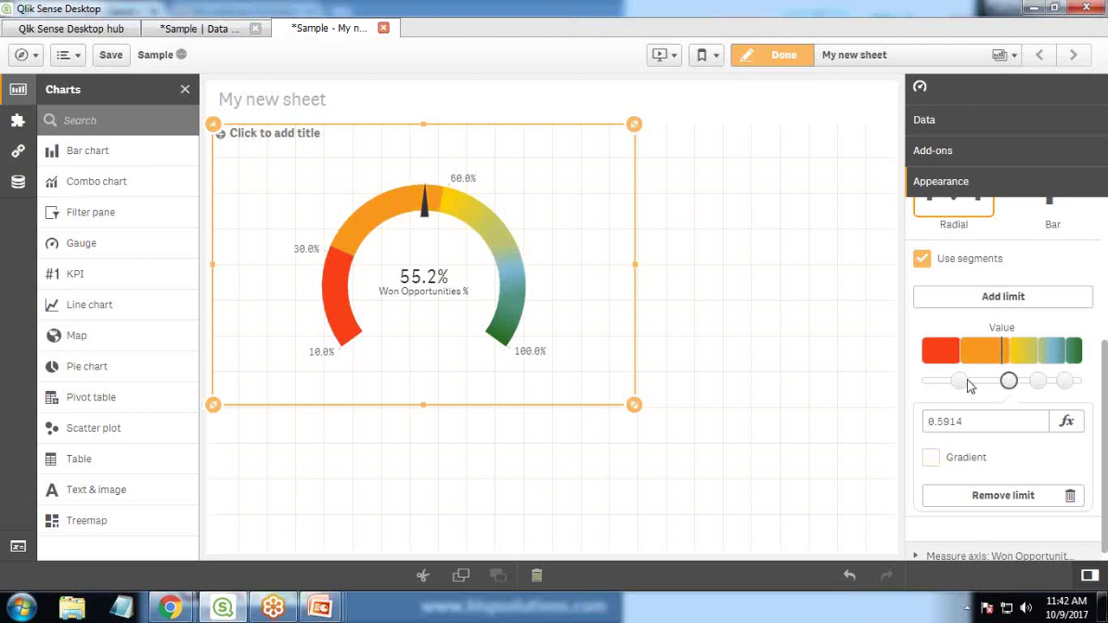
click(935, 459)
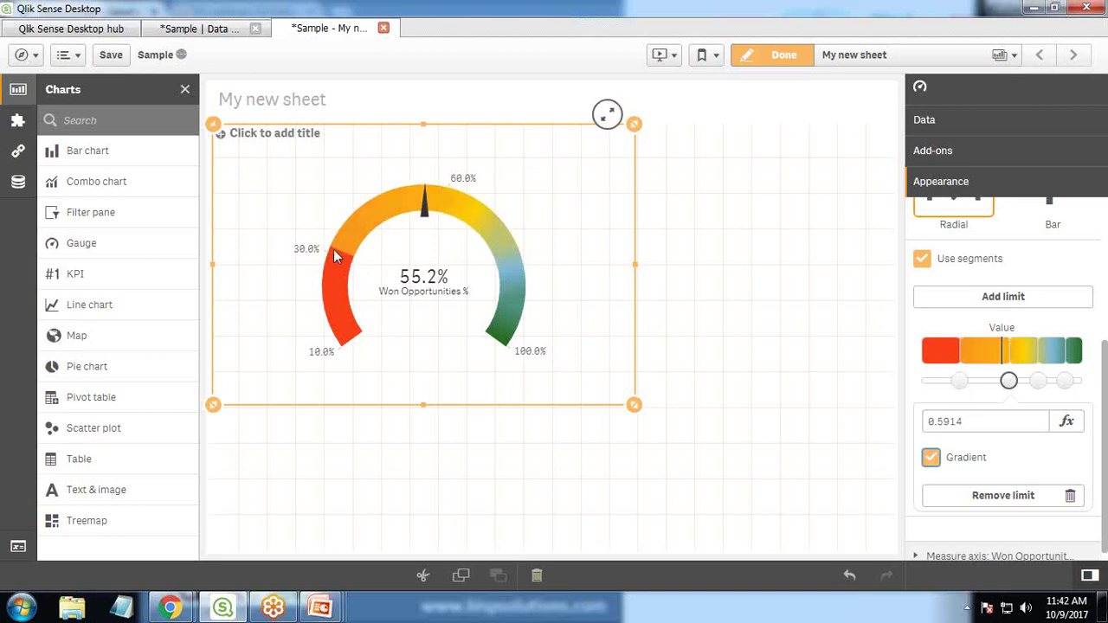
click(942, 351)
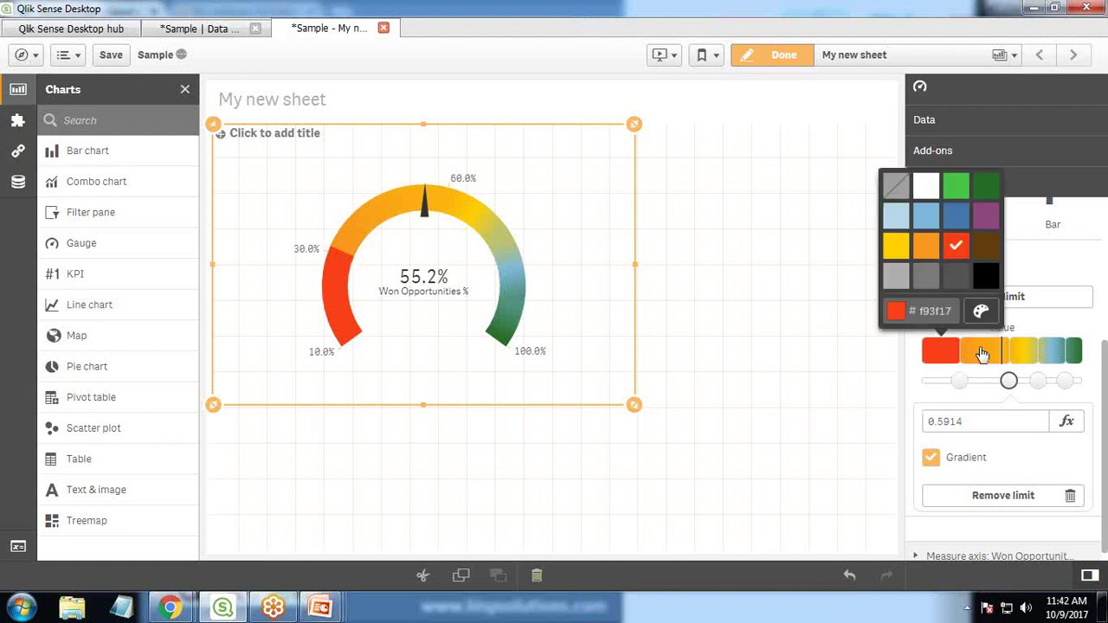
click(983, 353)
click(983, 354)
click(974, 360)
click(977, 360)
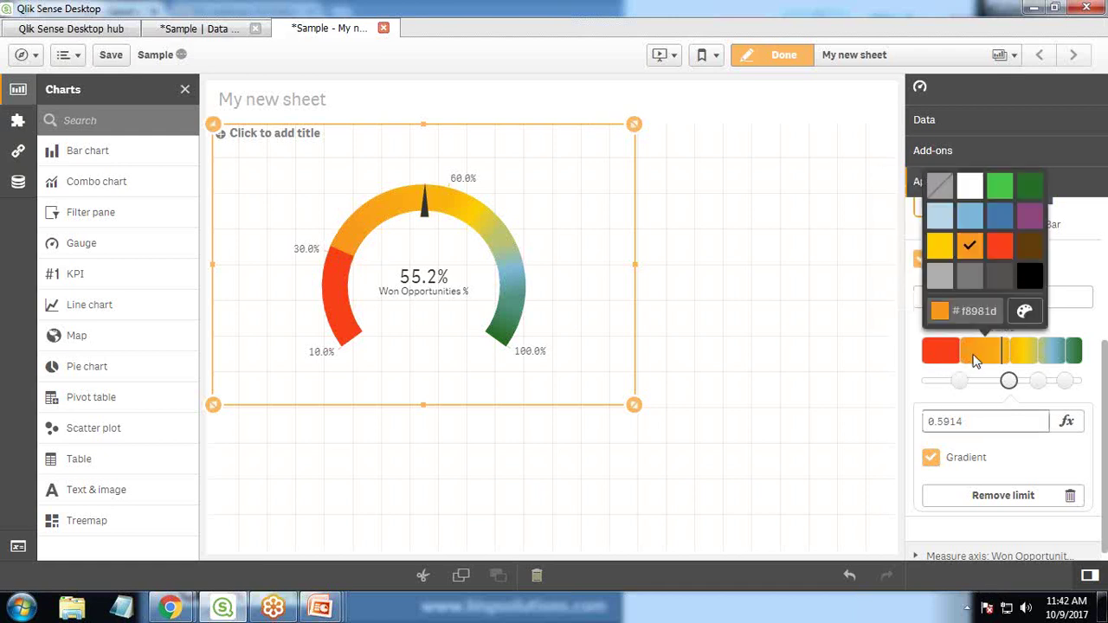
click(537, 369)
Shift the second segment limit slightly lower, and set the lowest limit to about 0.325 with its gradient enabled
drag(1009, 385, 962, 382)
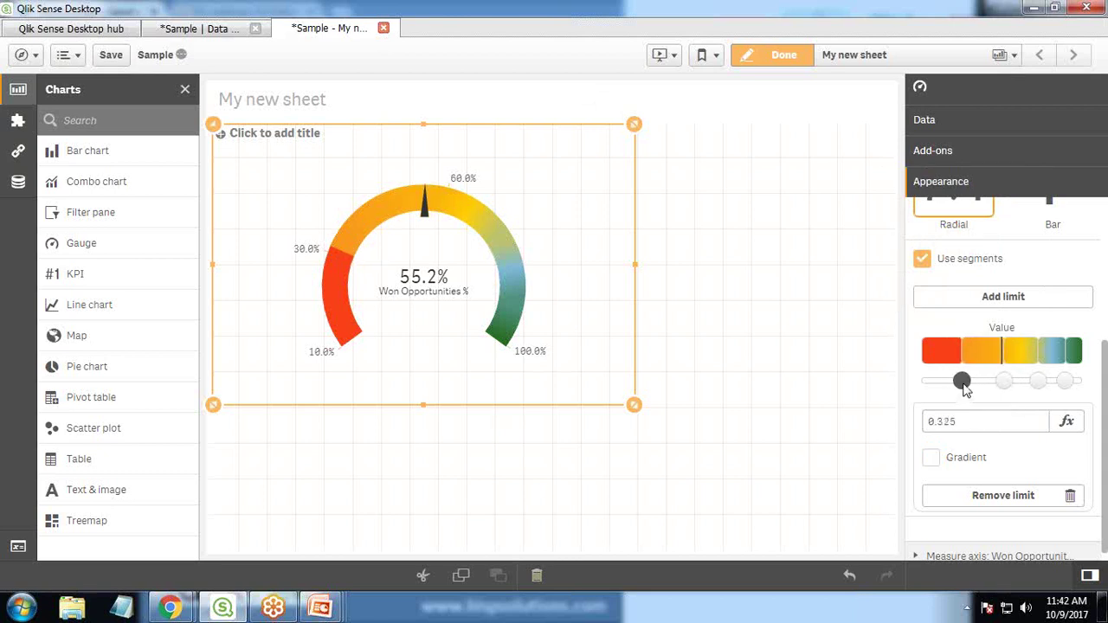
click(931, 457)
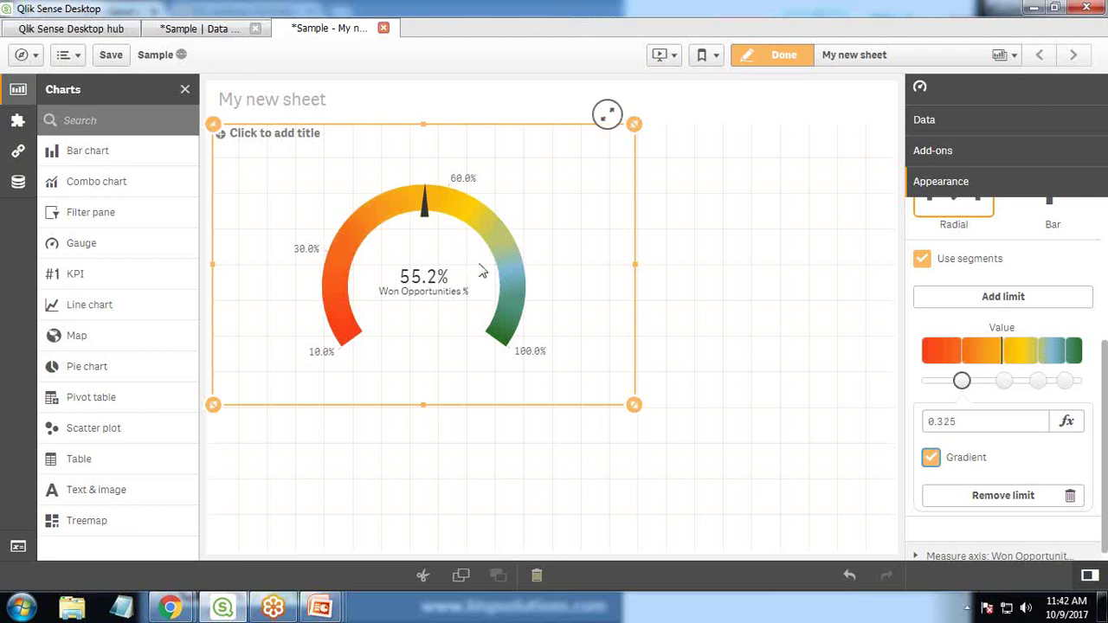
Shrink the gauge on the sheet by two grid columns in width and one grid row in height
drag(634, 406, 609, 406)
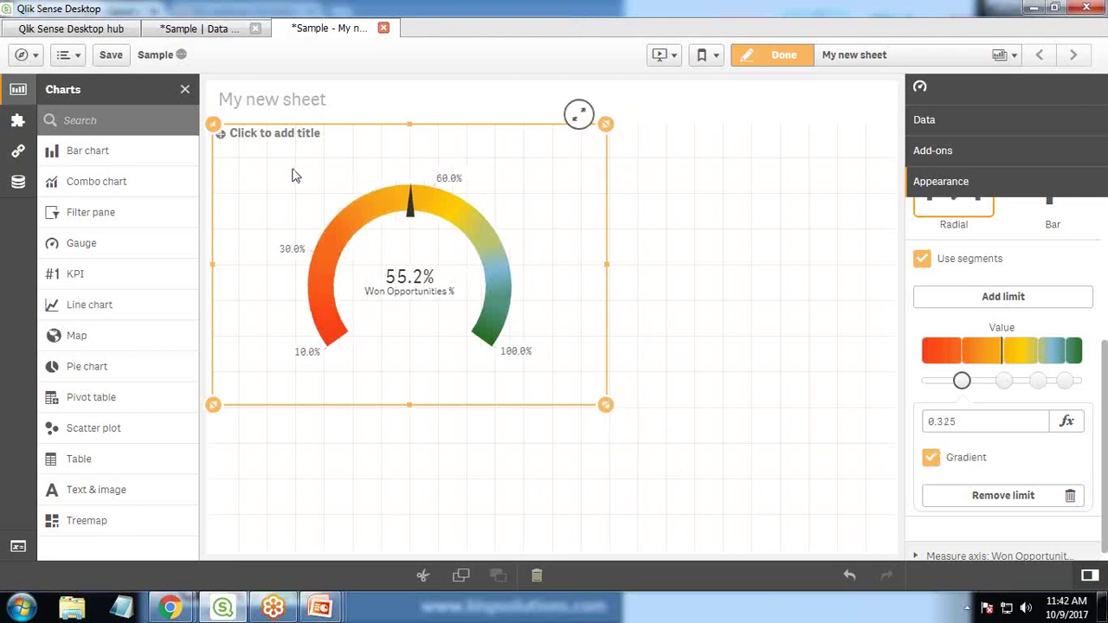
drag(304, 171, 465, 170)
drag(607, 406, 579, 401)
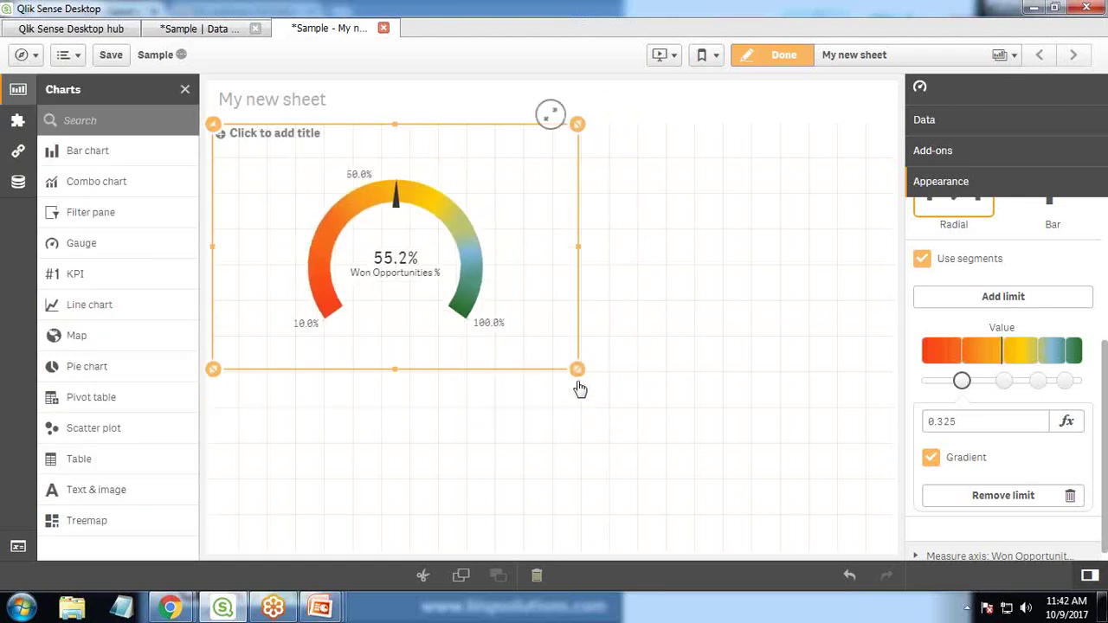